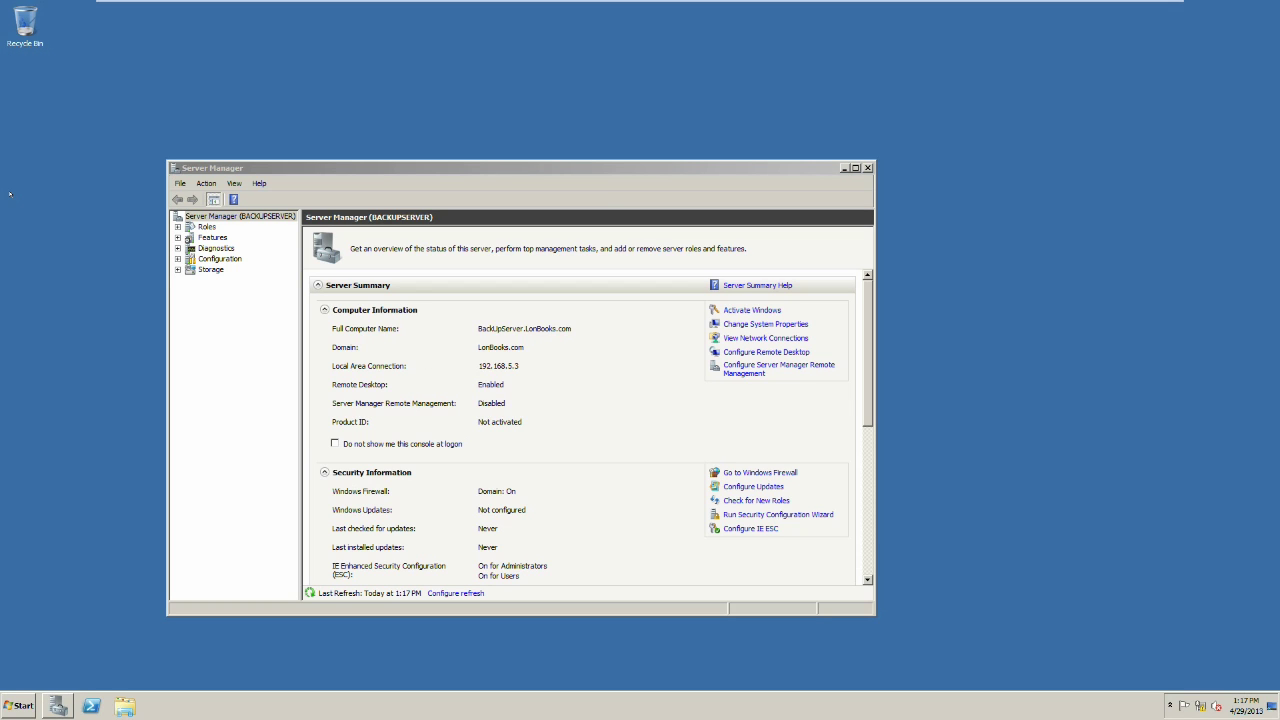
Step: Open the SYMANTEC disc in drive D: and run its Browser, approving UAC and the language prompt
click(8, 706)
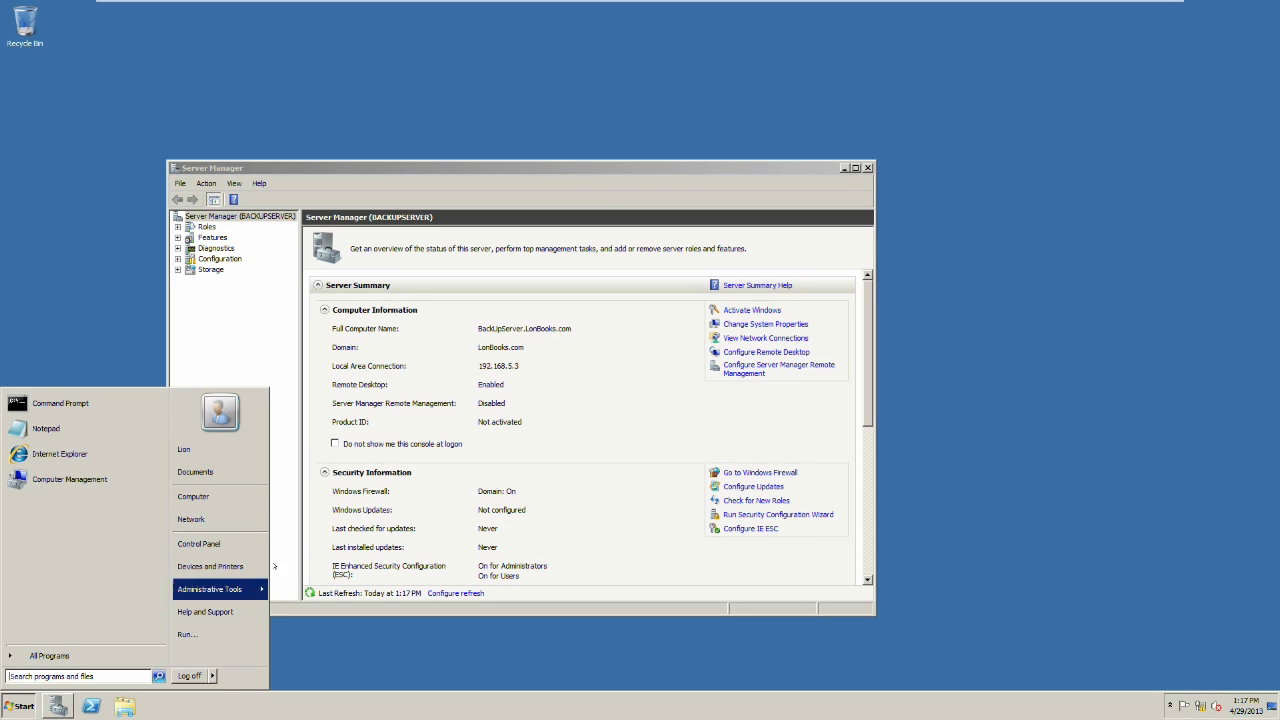
click(218, 496)
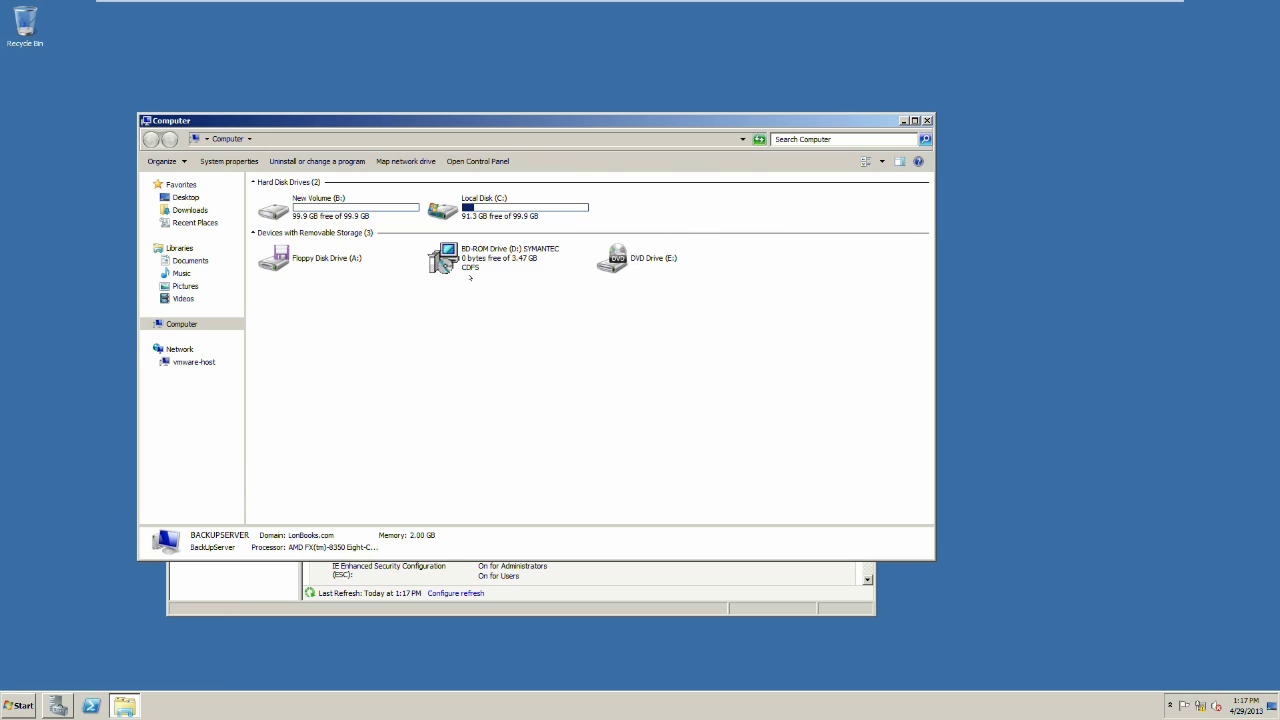
double_click(443, 258)
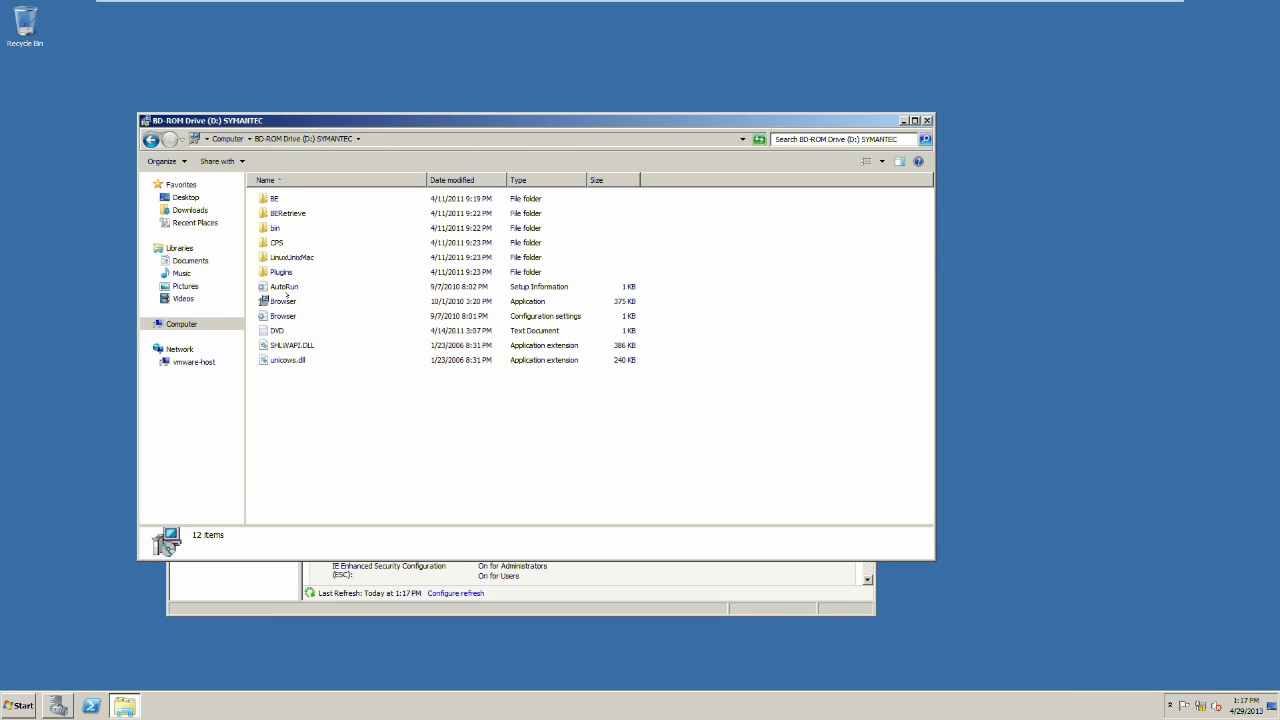
double_click(283, 301)
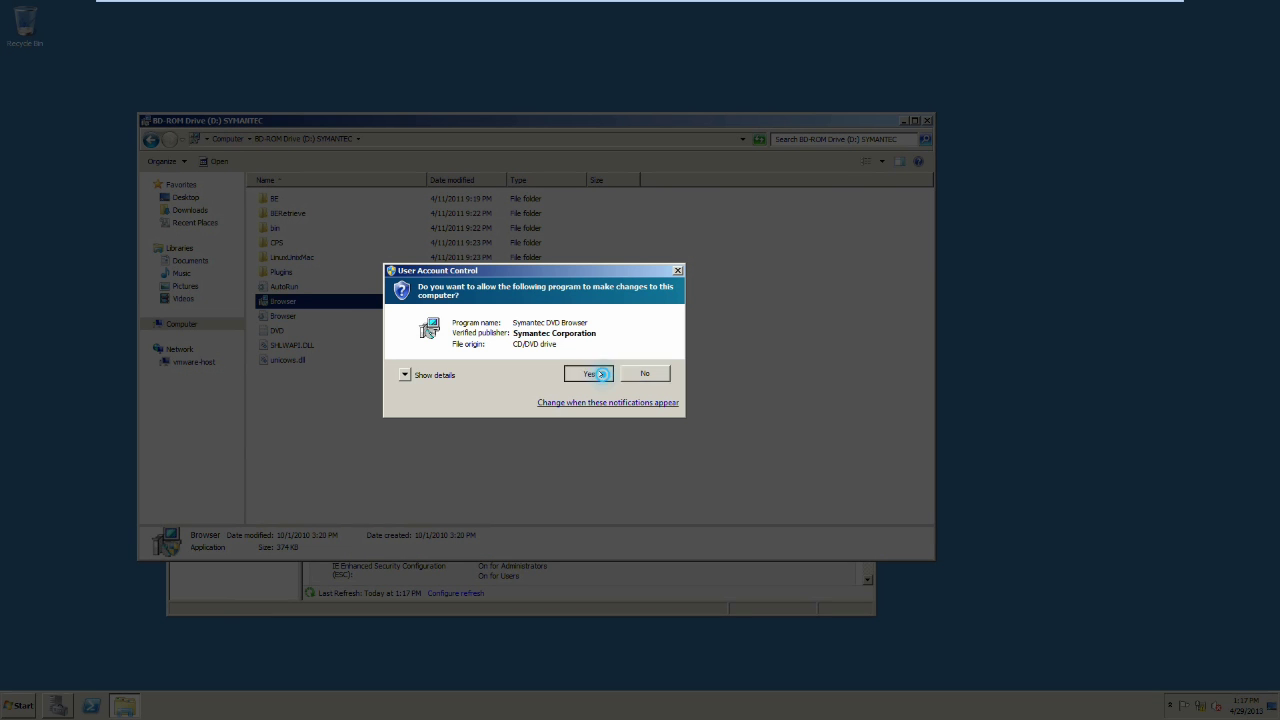
click(592, 374)
click(603, 372)
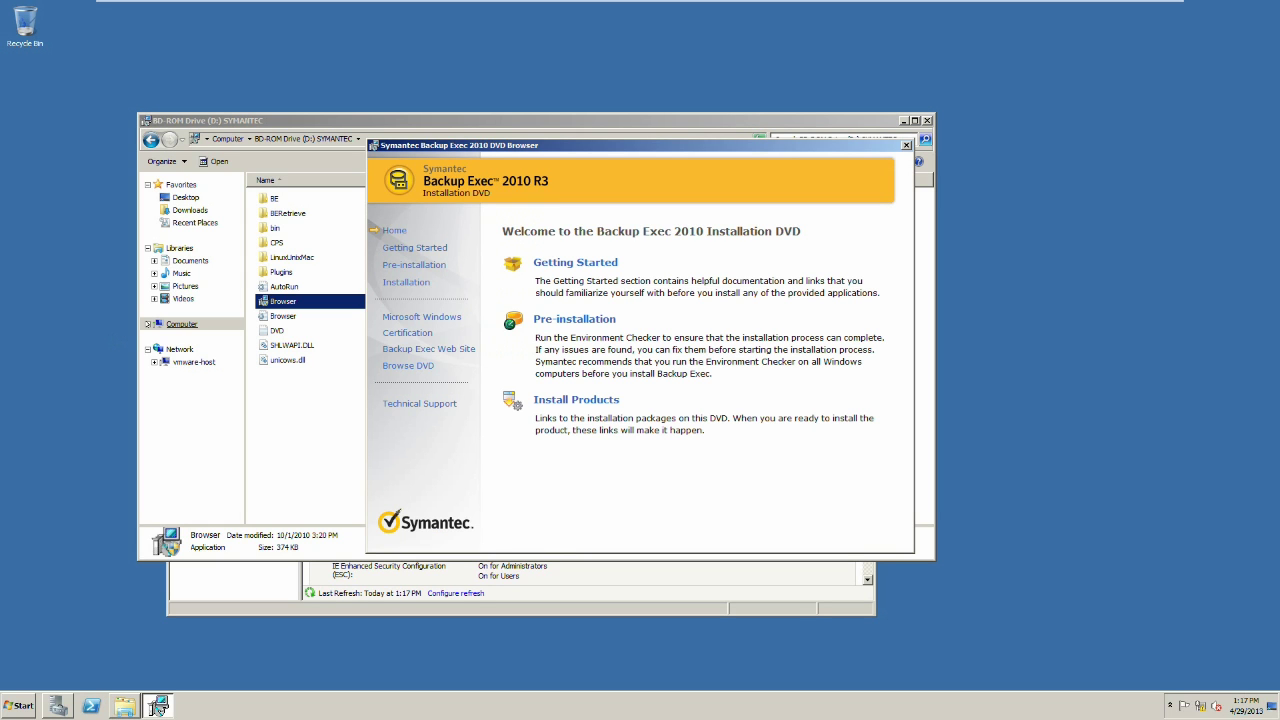
Step: Choose Installation, then Backup Exec, to start the installer's environment check
click(576, 399)
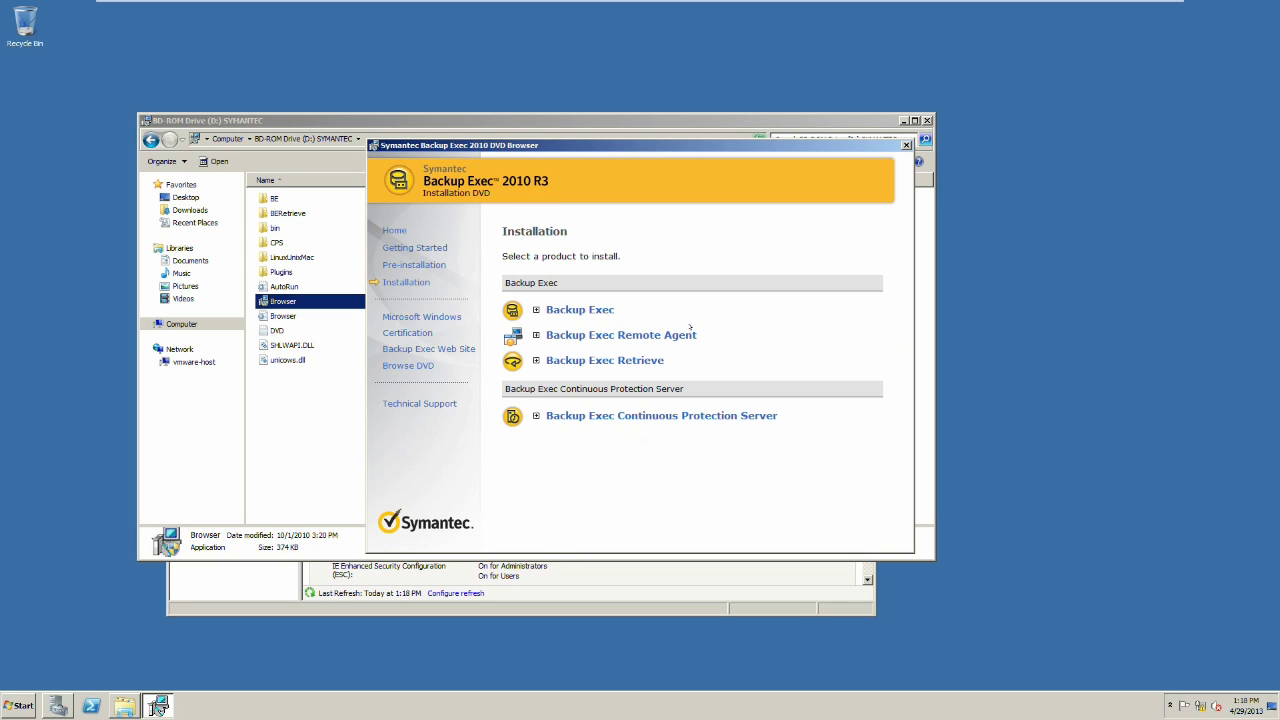
click(593, 311)
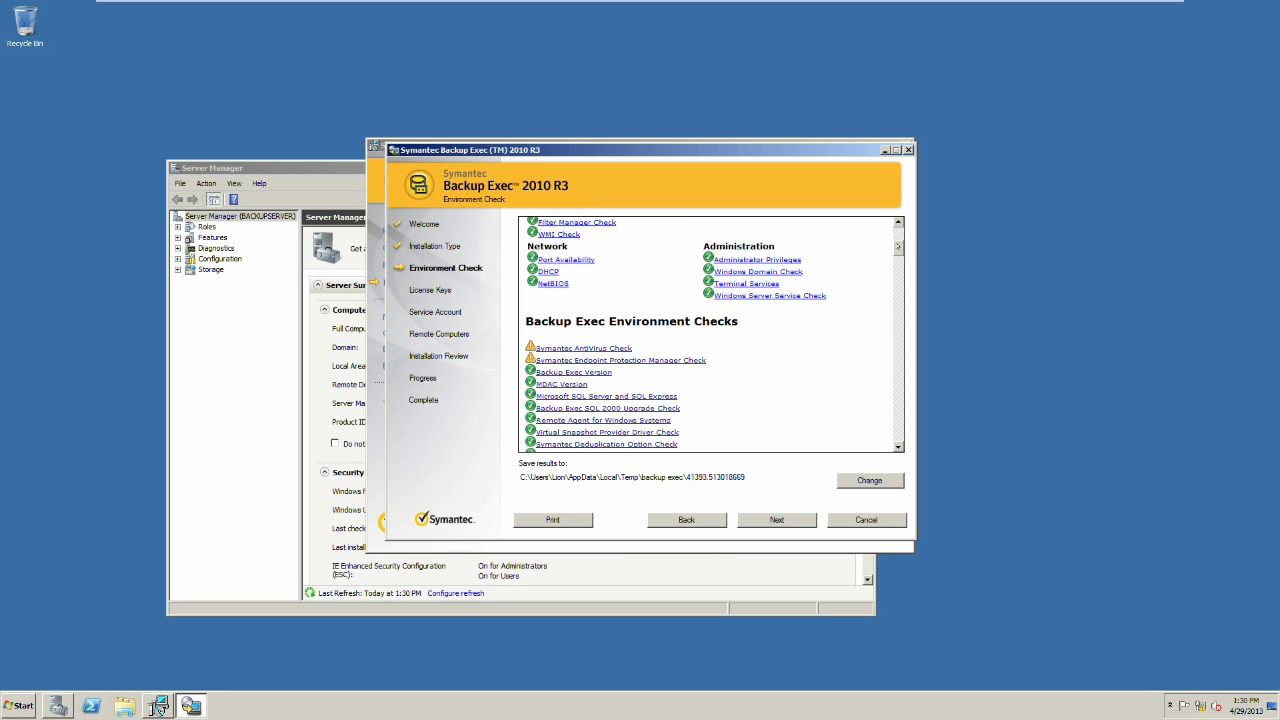
Step: Scroll through the Environment Check report to review the privilege, domain and OS results
scroll(895, 240, up, 5)
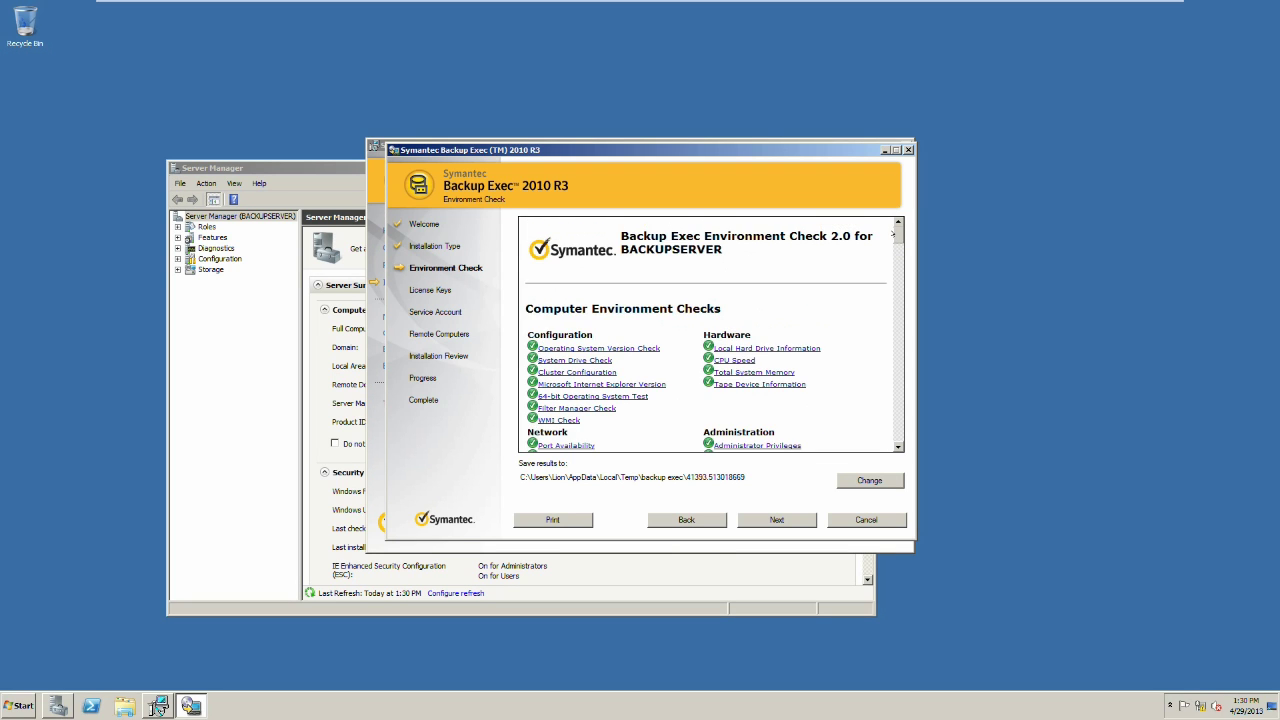
mouse_move(893, 234)
mouse_down()
mouse_move(885, 275)
mouse_move(880, 253)
mouse_up()
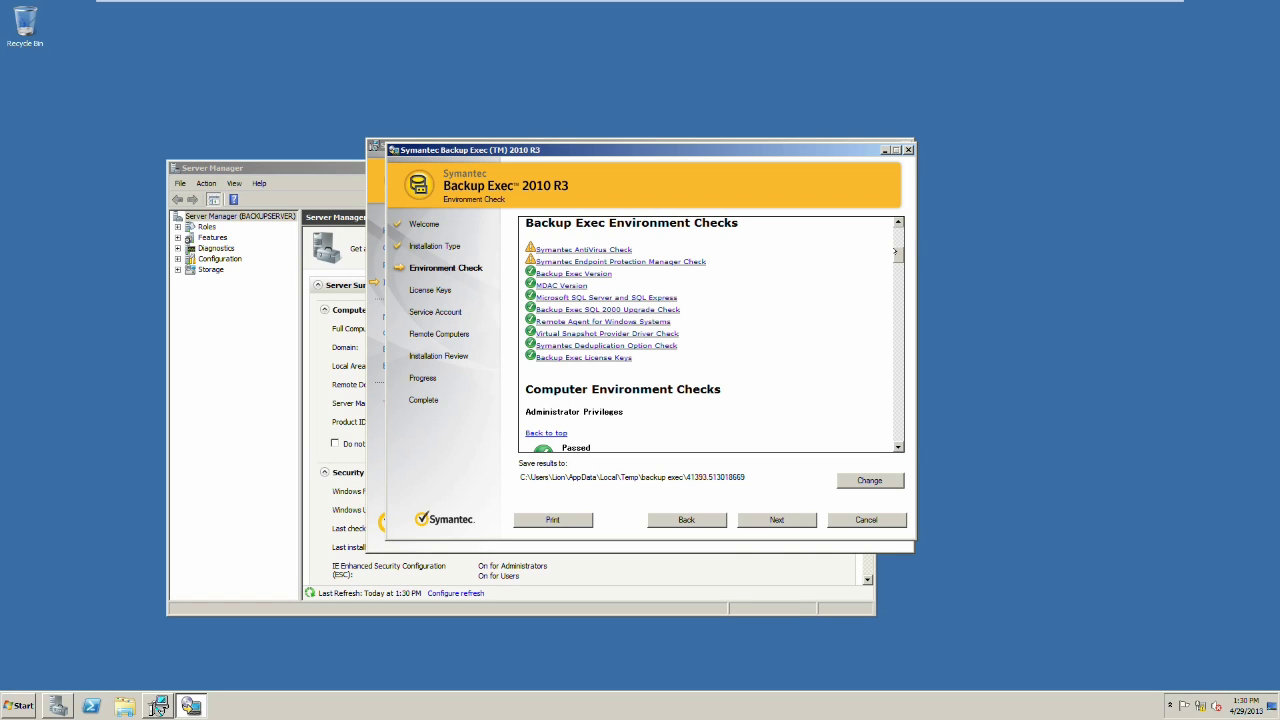
drag(895, 251, 896, 276)
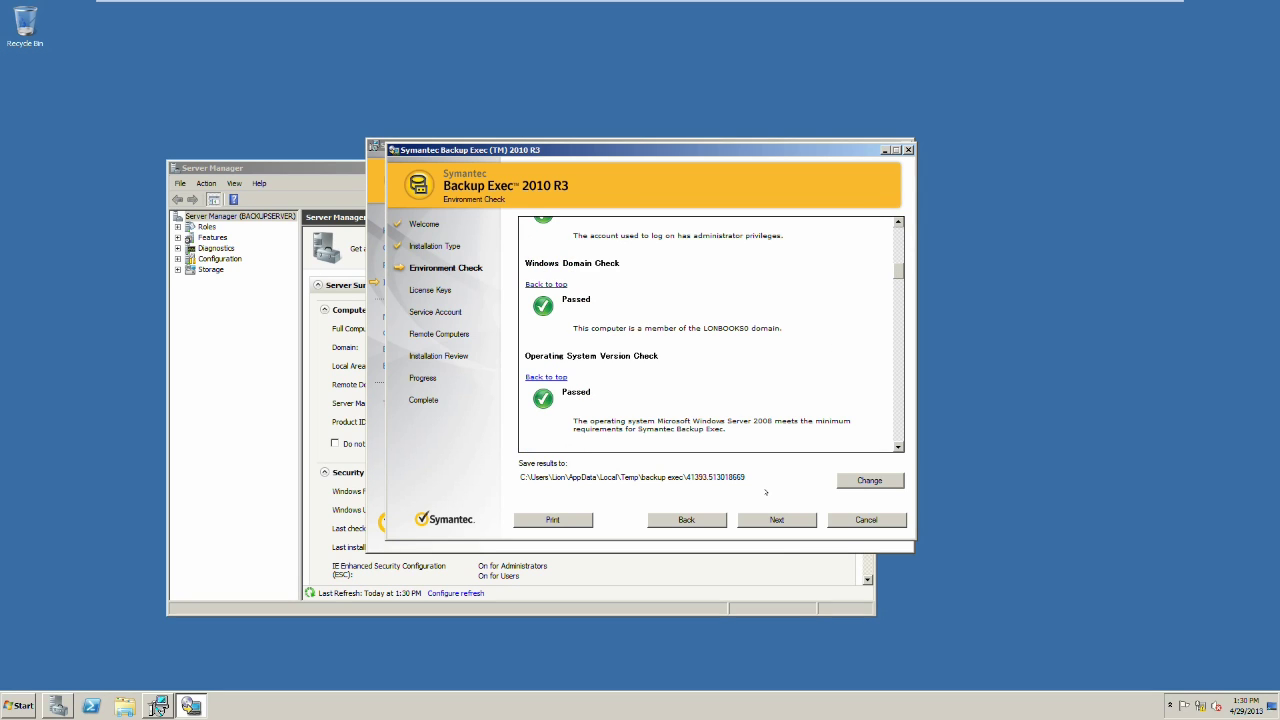
Step: Move past License Keys and tick Advanced Open File Option in the feature list
click(785, 516)
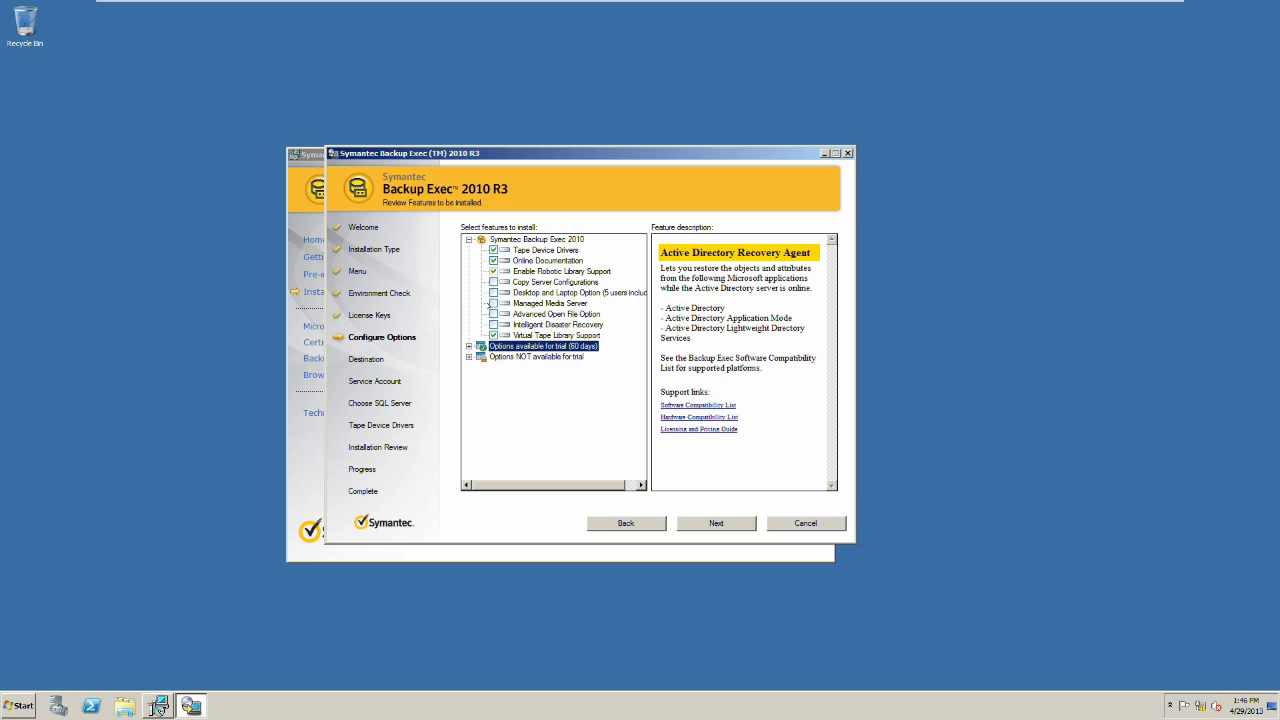
click(493, 314)
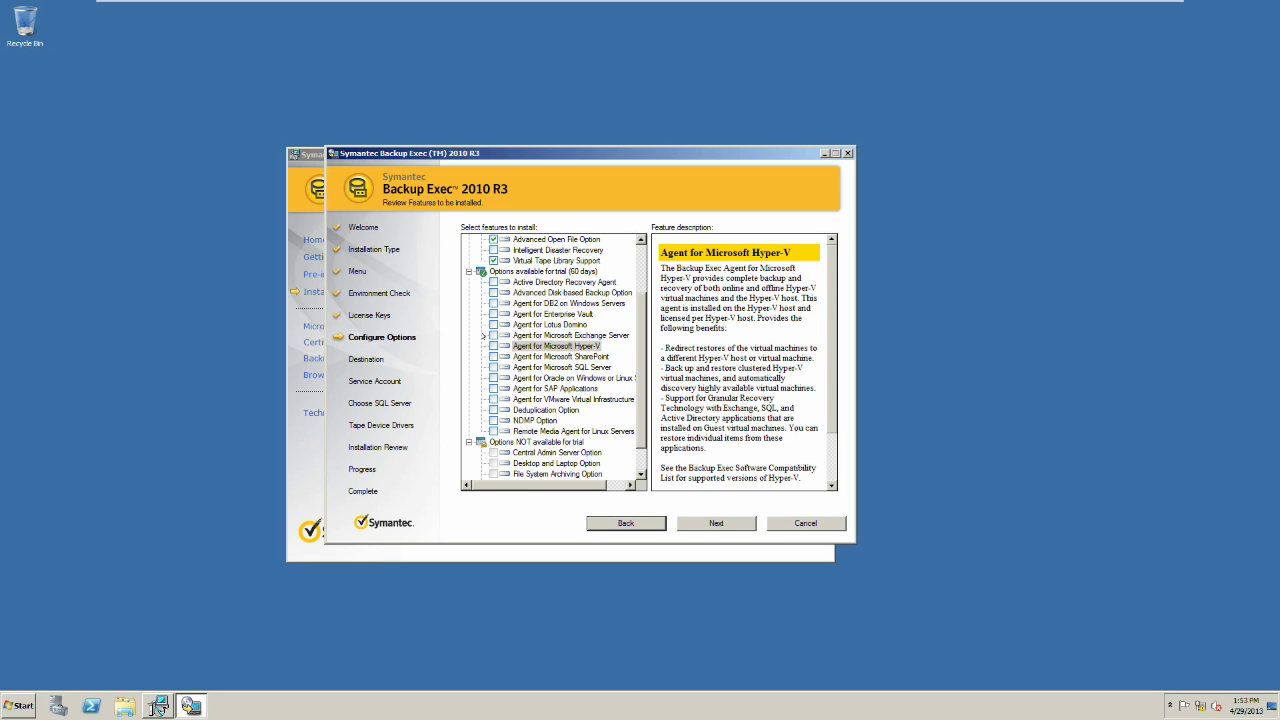
Step: Add the Exchange Server agent and Oracle on Windows or Linux agent, then continue
click(492, 335)
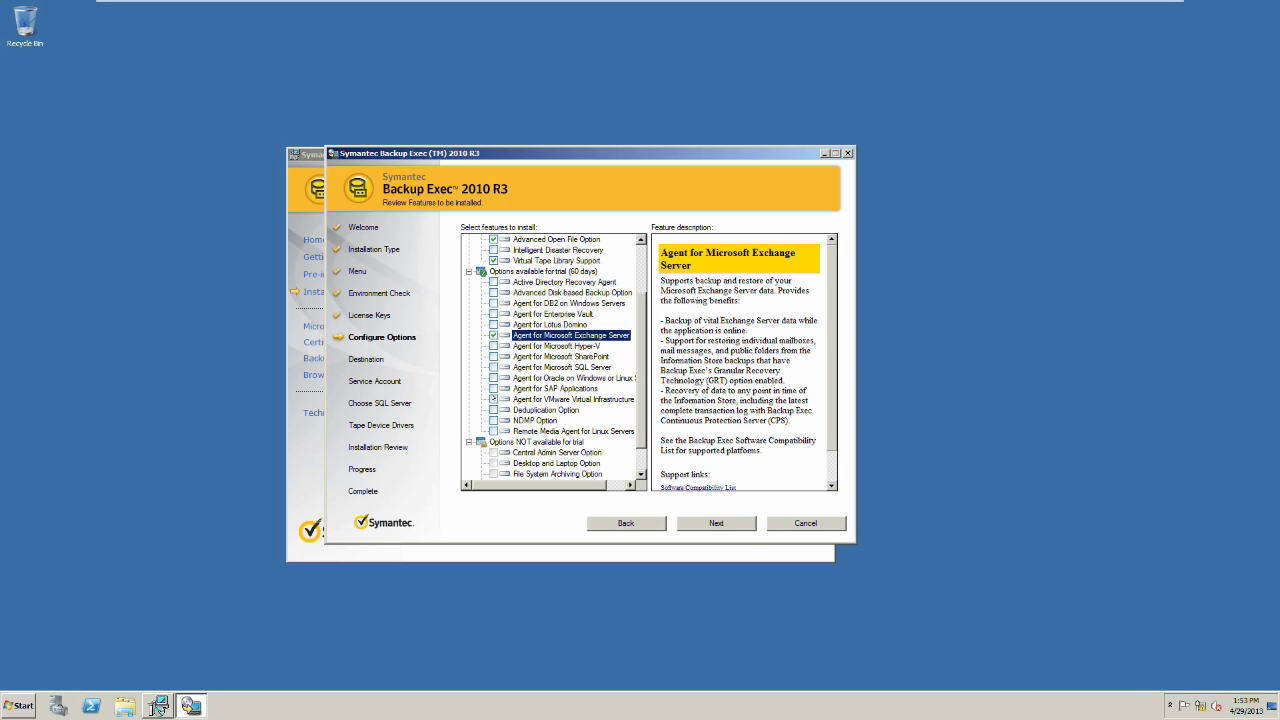
click(492, 378)
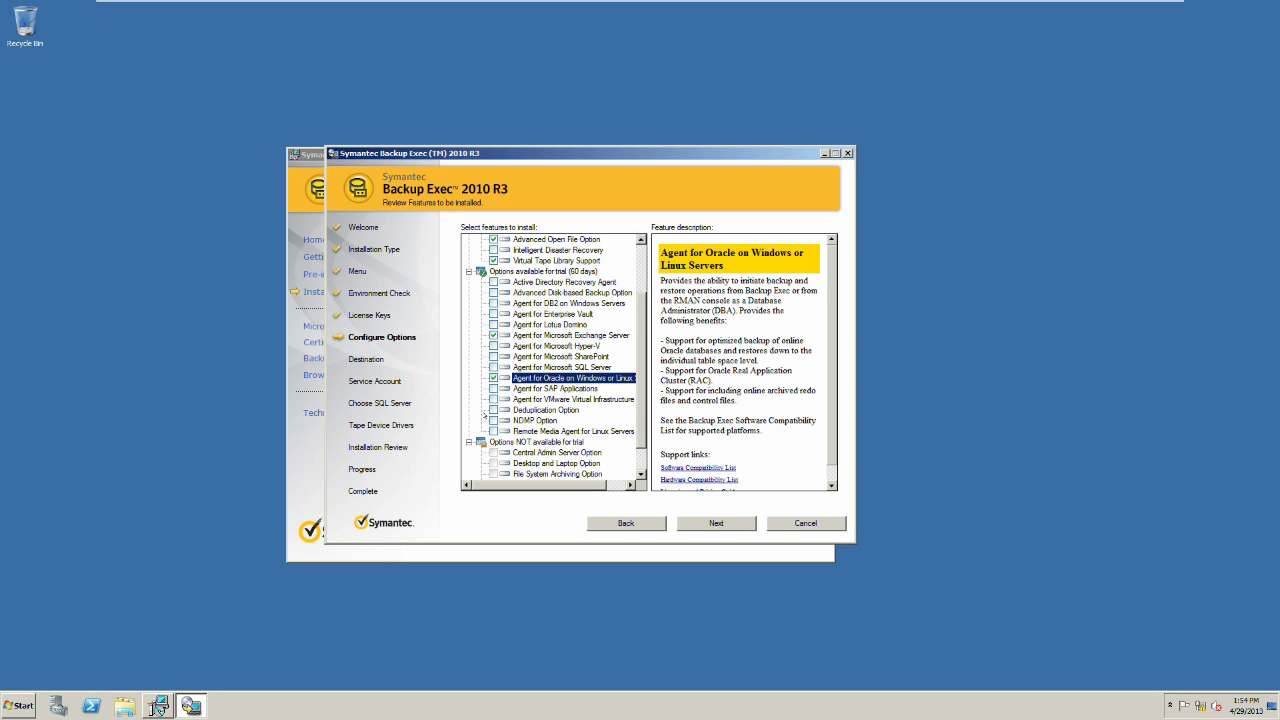
key(alt+n)
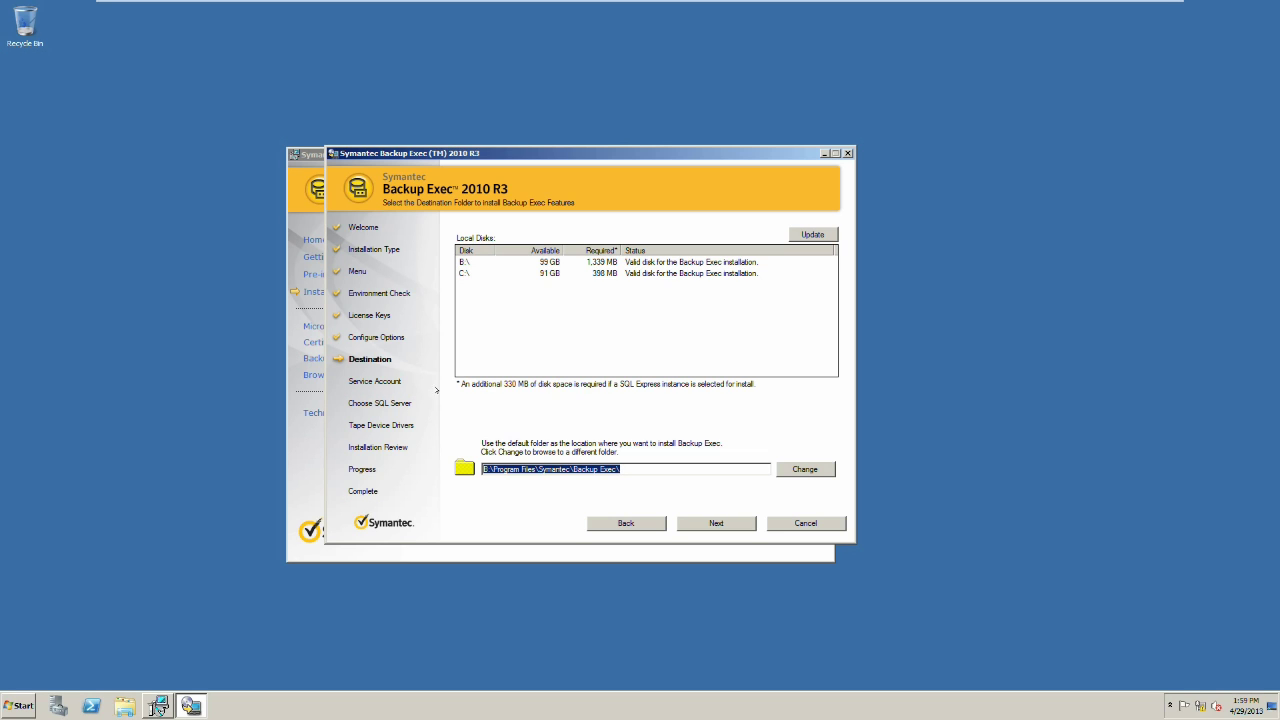
Step: Install to local disk B:\ (B:\Program Files\Symantec\Backup Exec\) and continue
click(489, 262)
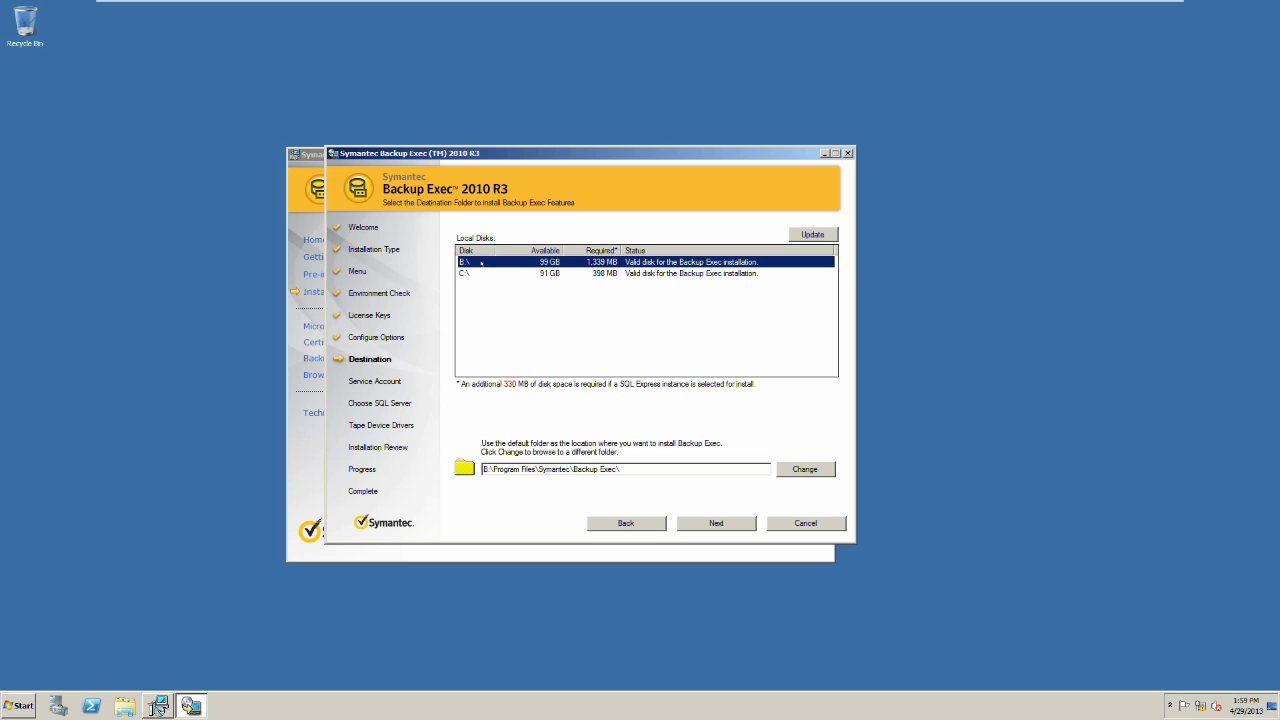
click(720, 516)
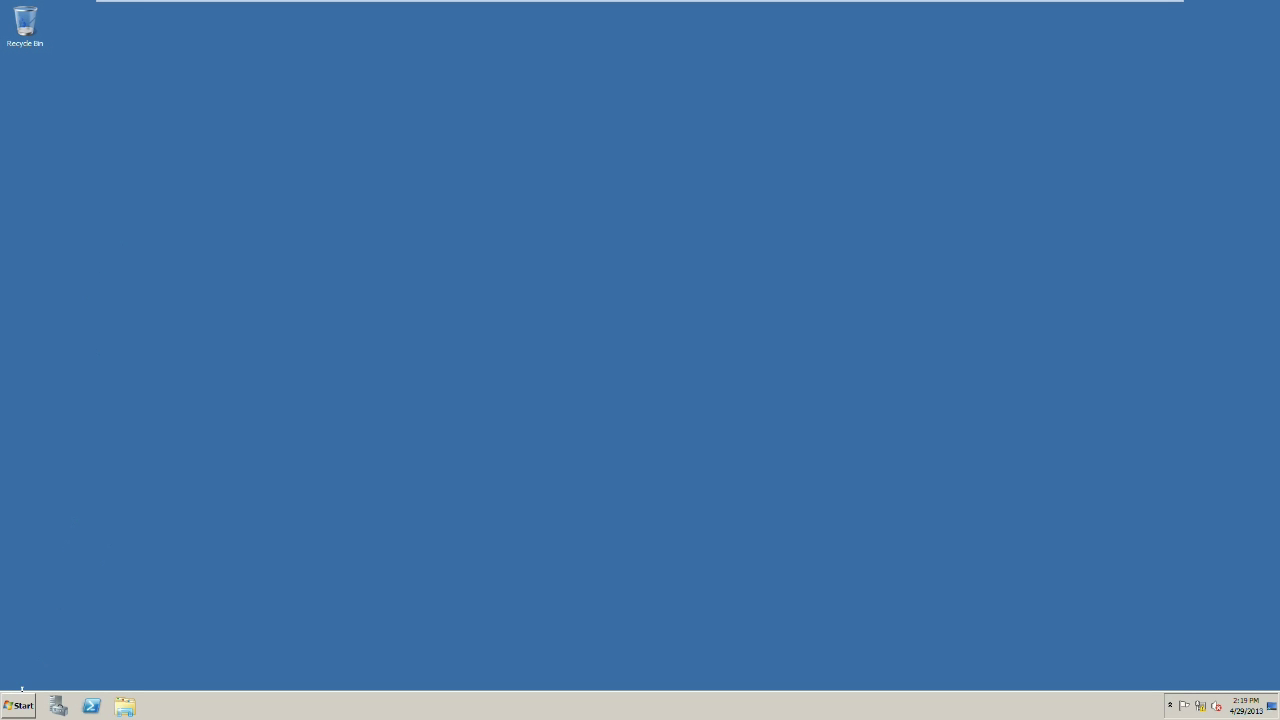
Step: Open Active Directory Users and Computers and start a new user in Service Accounts
click(20, 700)
mouse_move(236, 592)
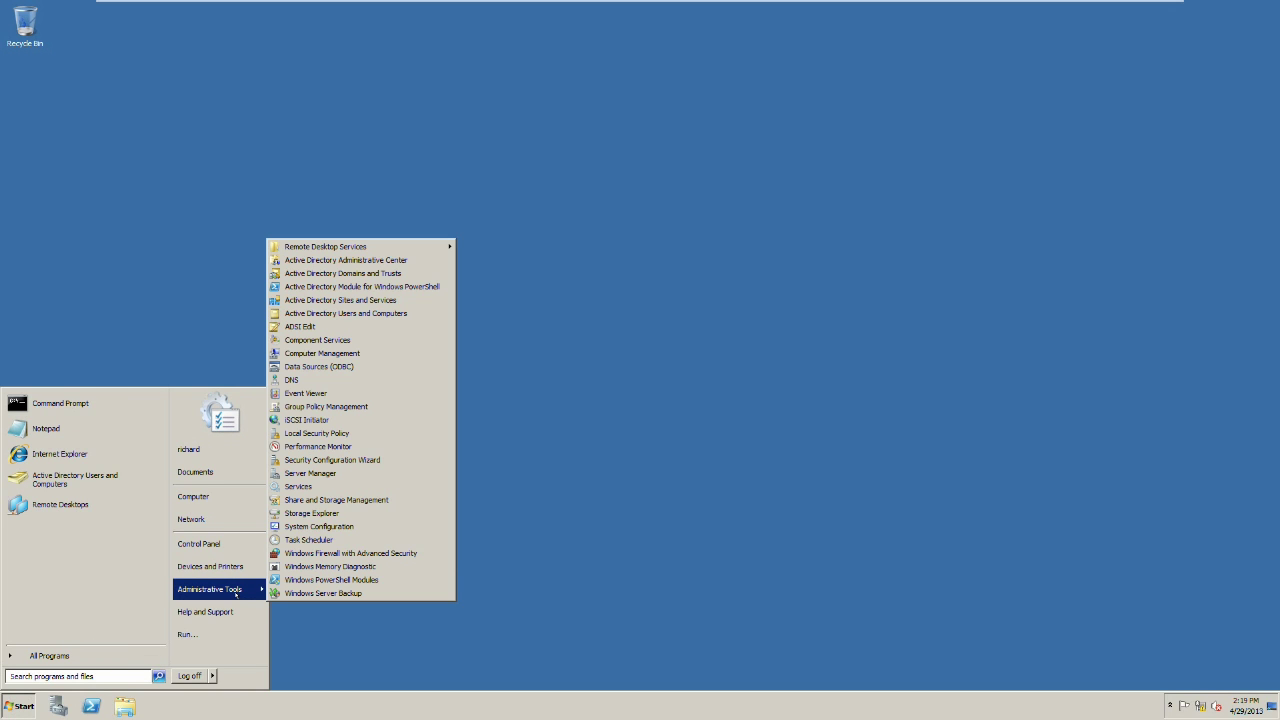
click(352, 313)
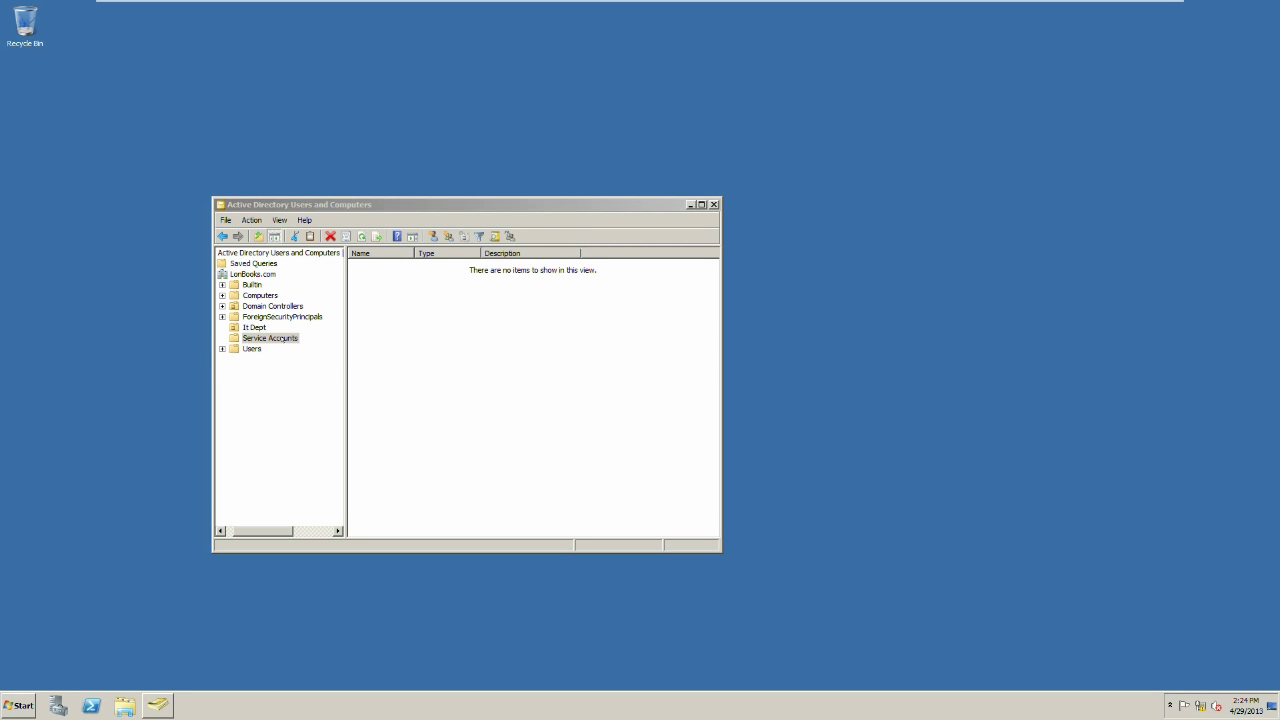
right_click(426, 321)
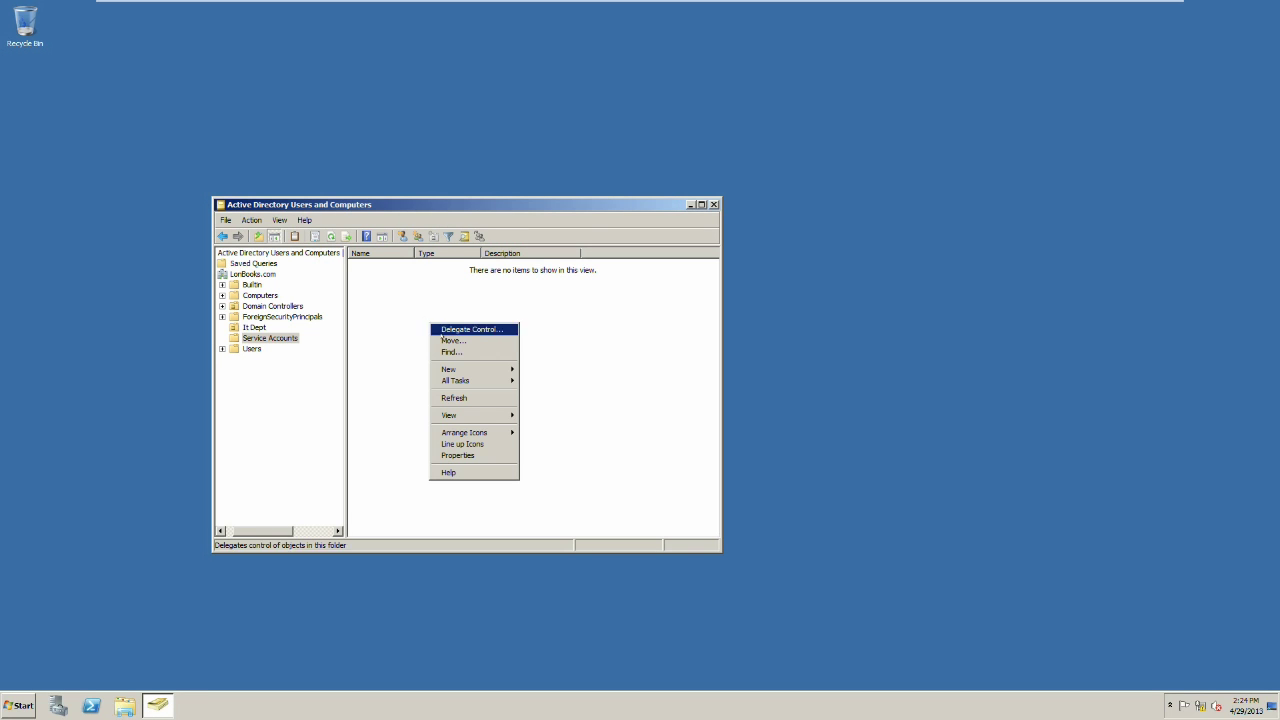
mouse_move(449, 370)
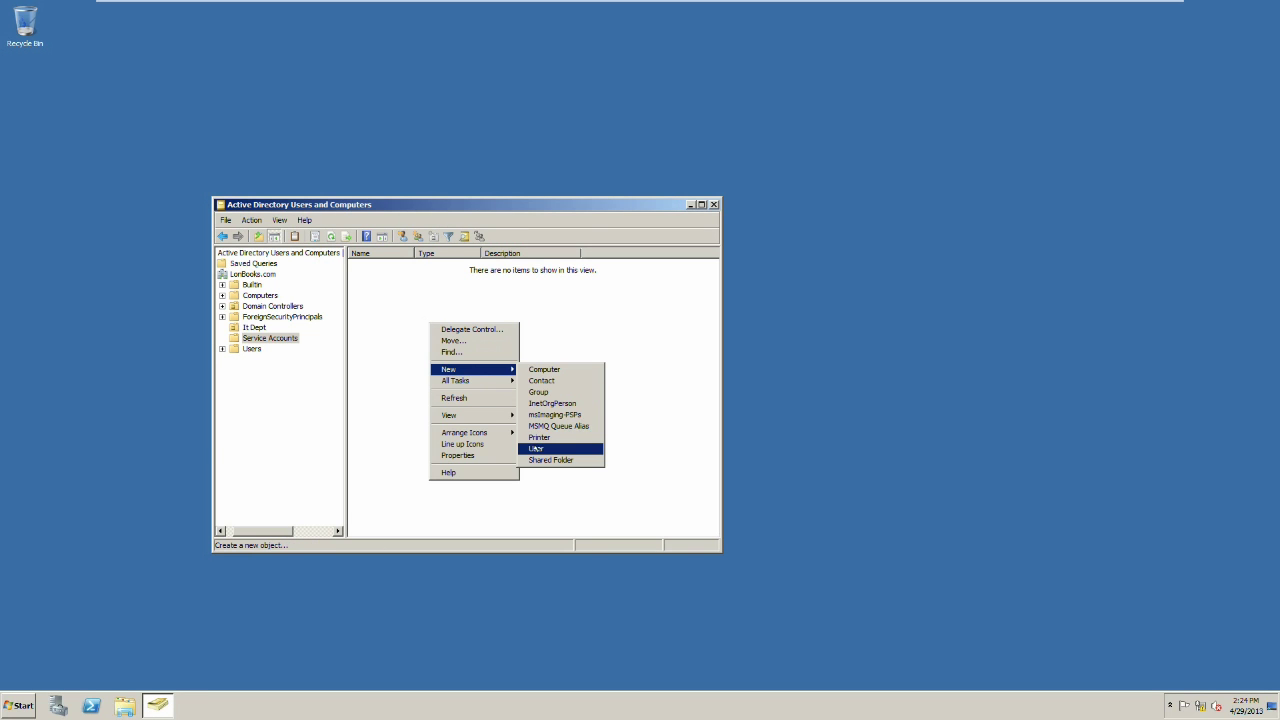
click(536, 448)
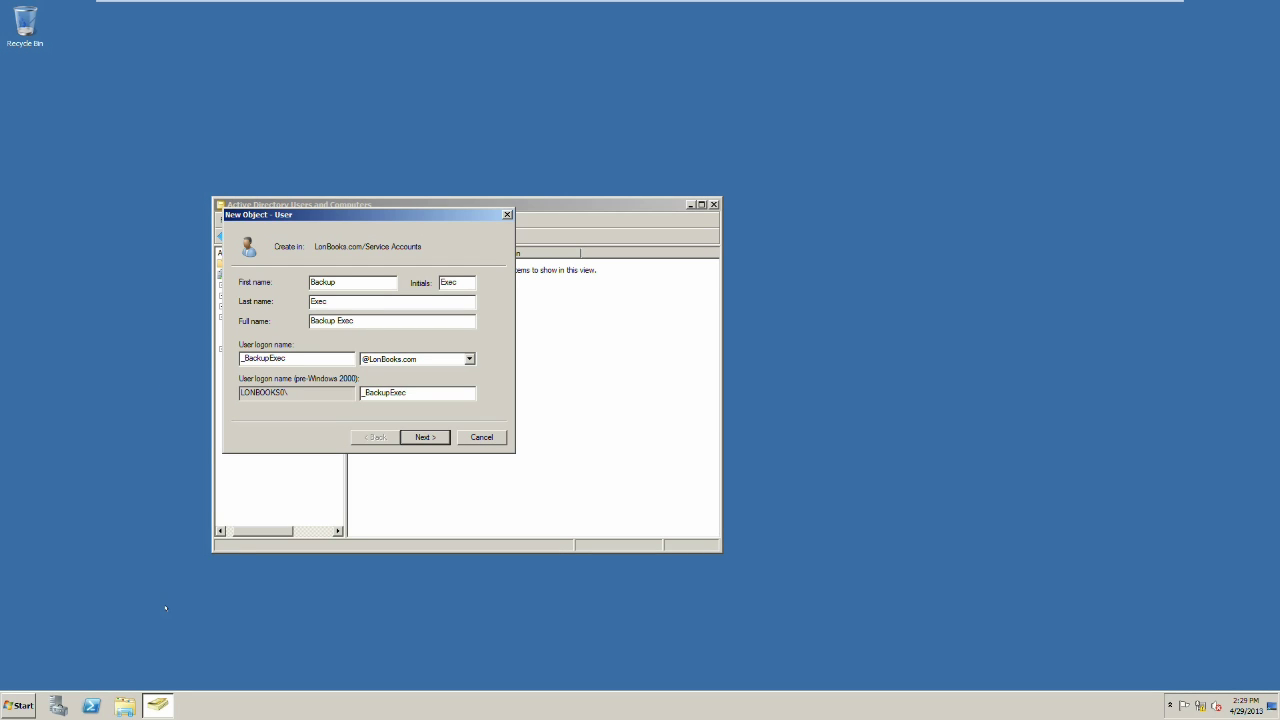
Step: Enter and confirm the password; user cannot change it, it never expires, no forced change at logon
key(Return)
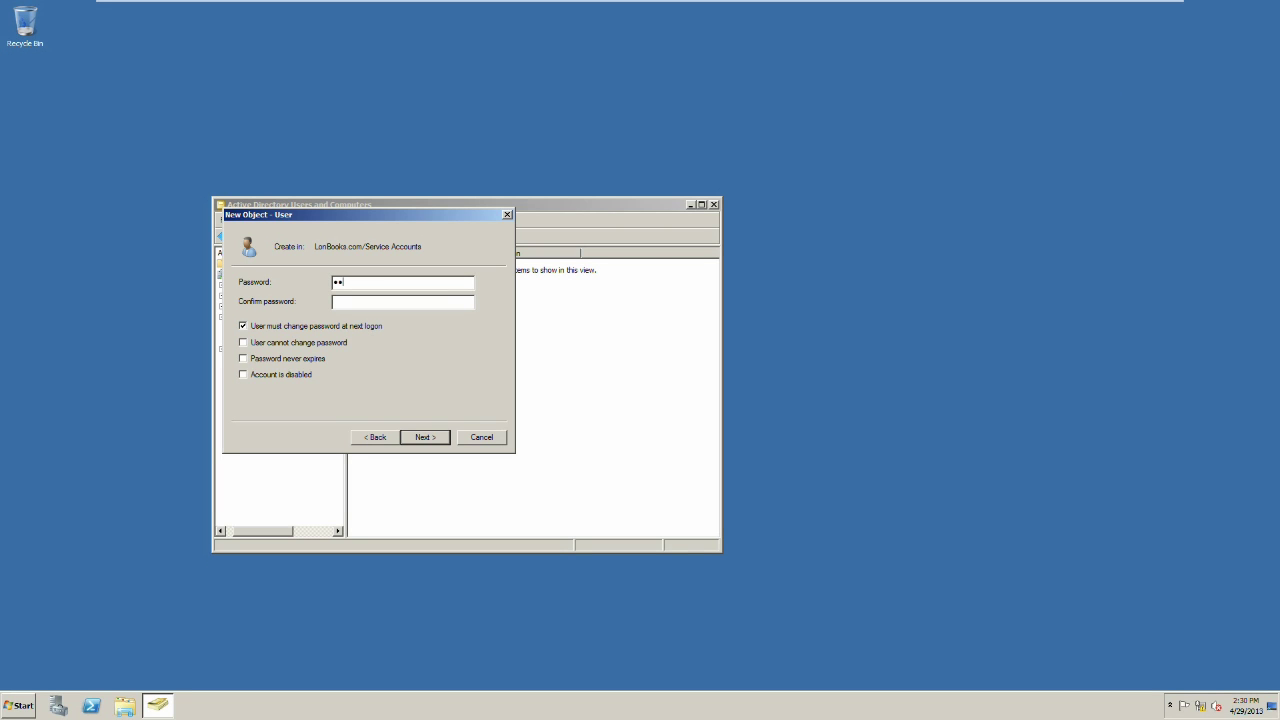
text(Pa$$w0rd)
key(Tab)
text(P@ssw0rd)
click(290, 326)
click(243, 343)
click(243, 358)
Step: Confirm the summary and finish creating the Backup Exec user account
click(422, 437)
click(425, 437)
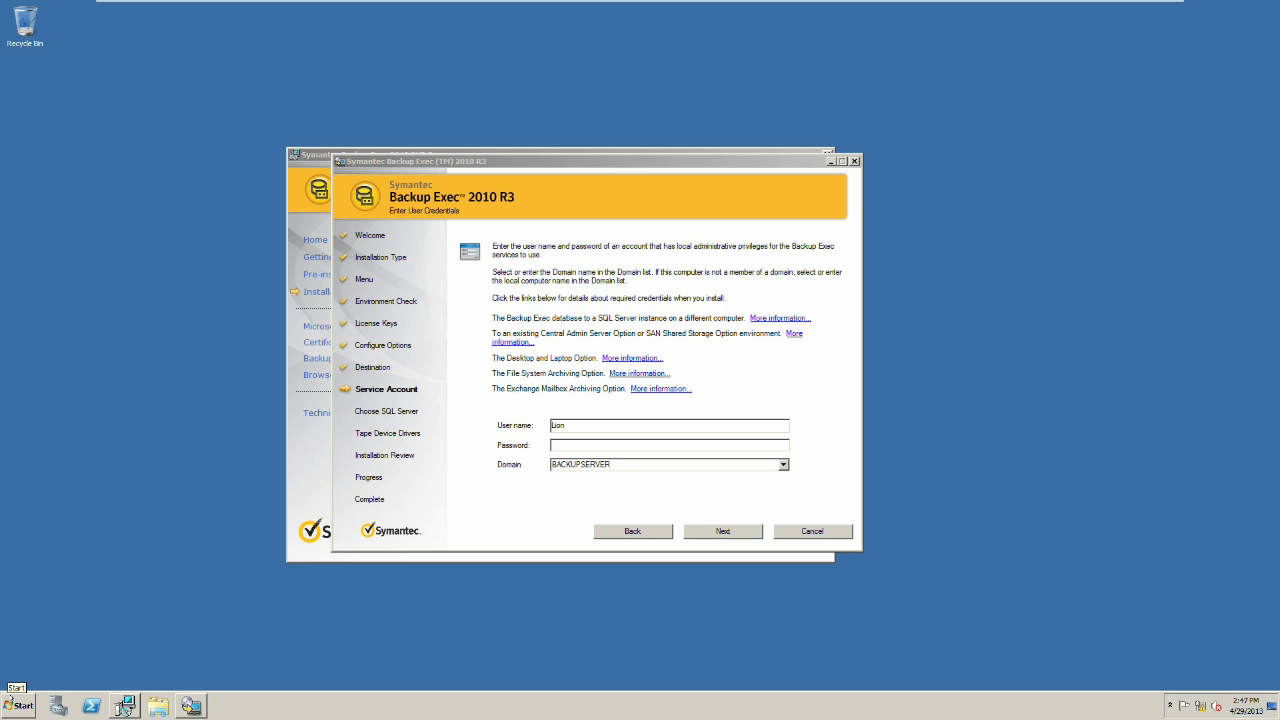
Step: Launch a new elevated management console from the Start menu's Run prompt
click(20, 705)
click(224, 627)
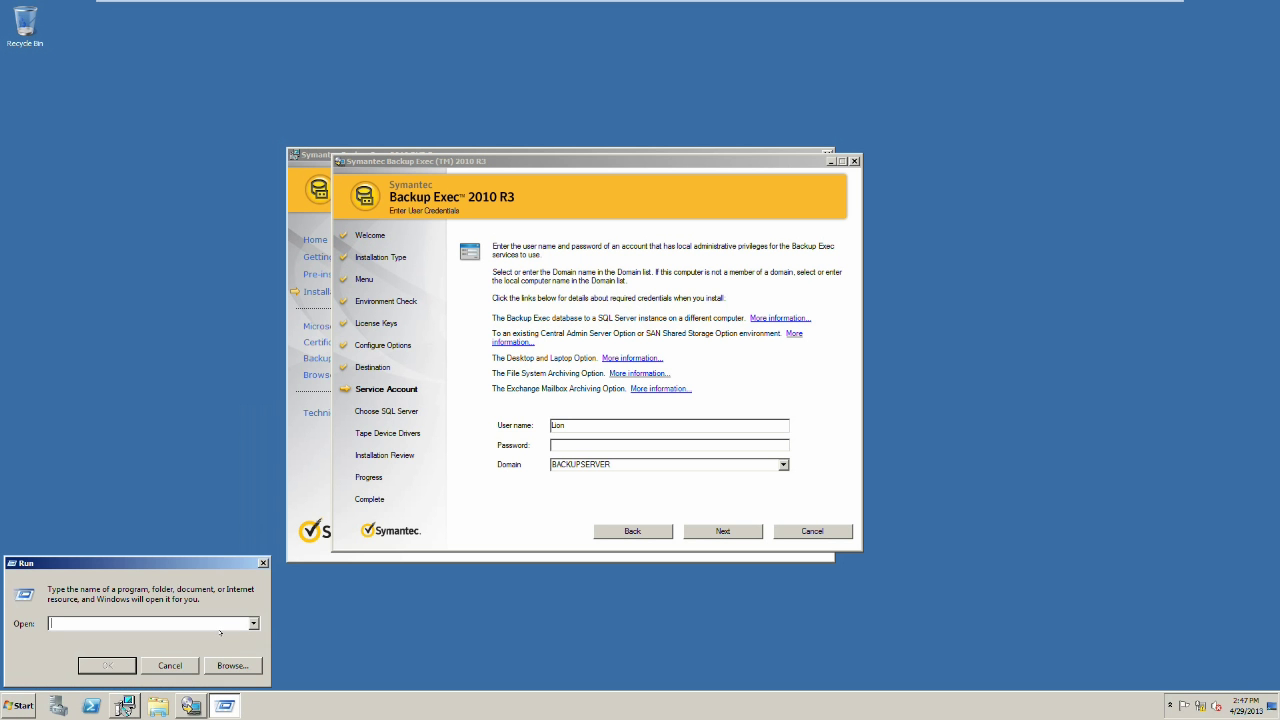
text(cmd)
key(Return)
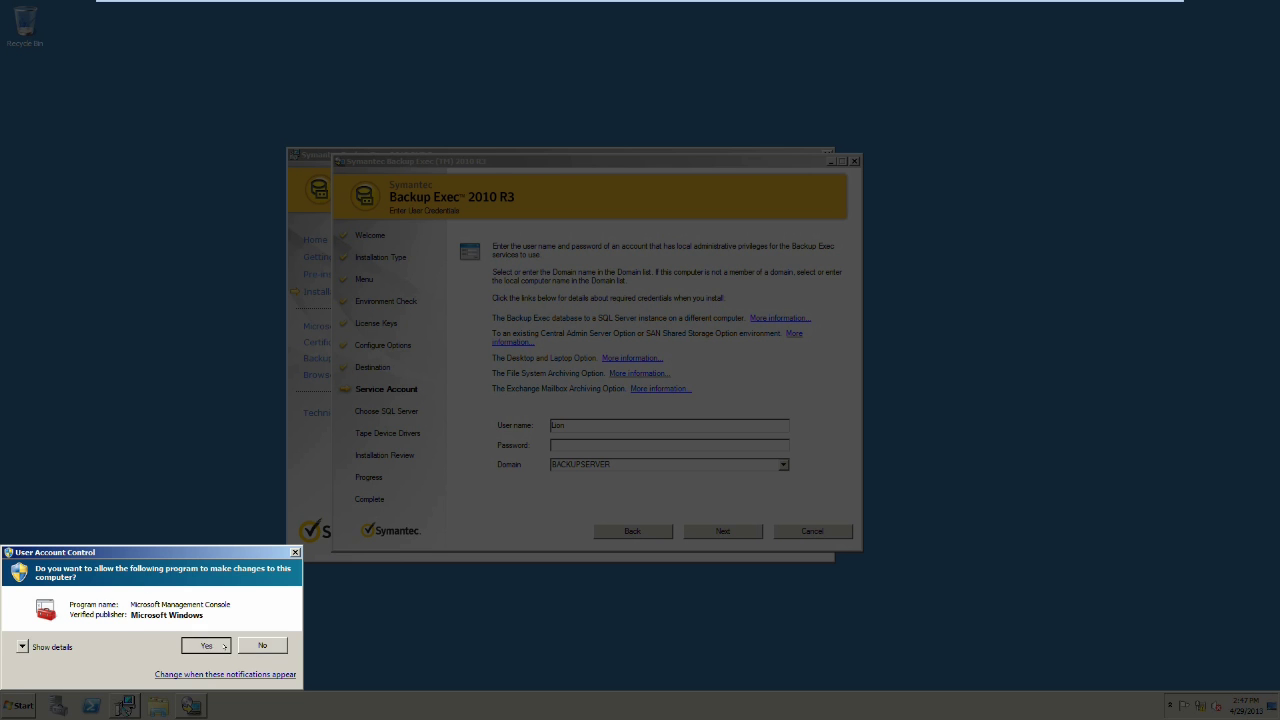
click(205, 645)
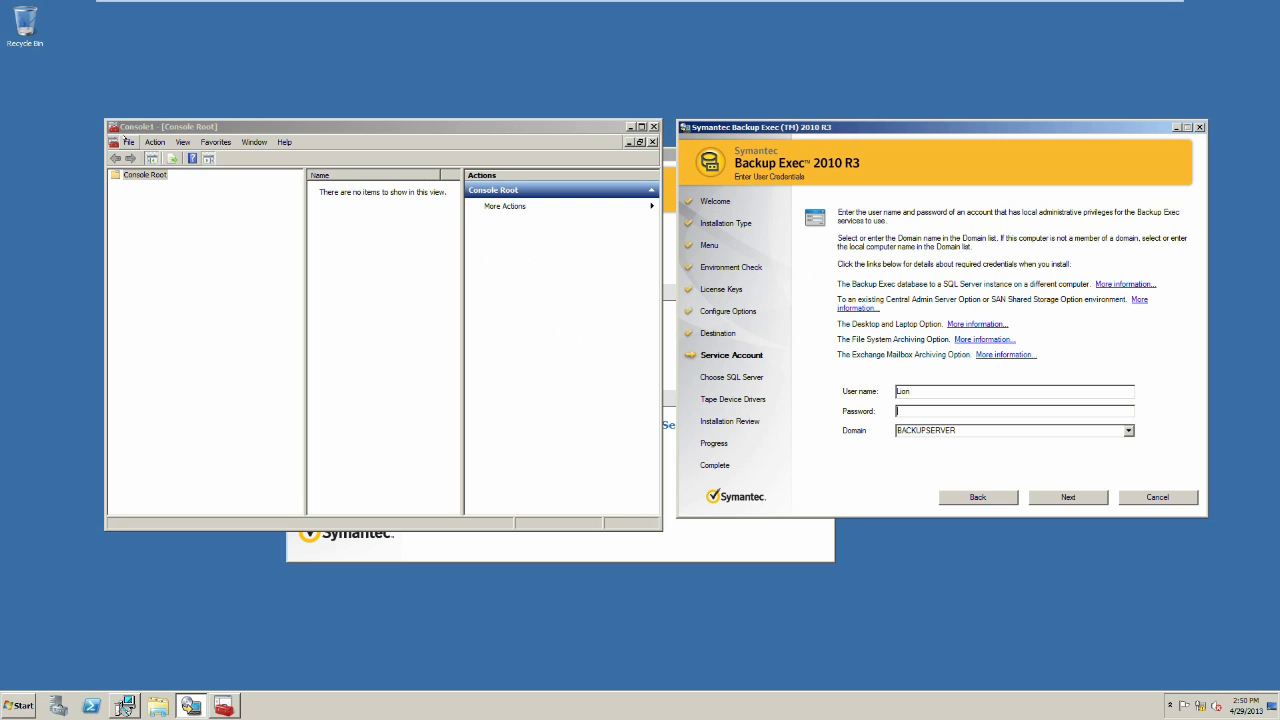
Step: Add the Local Users and Groups snap-in for the local computer to the console
click(128, 142)
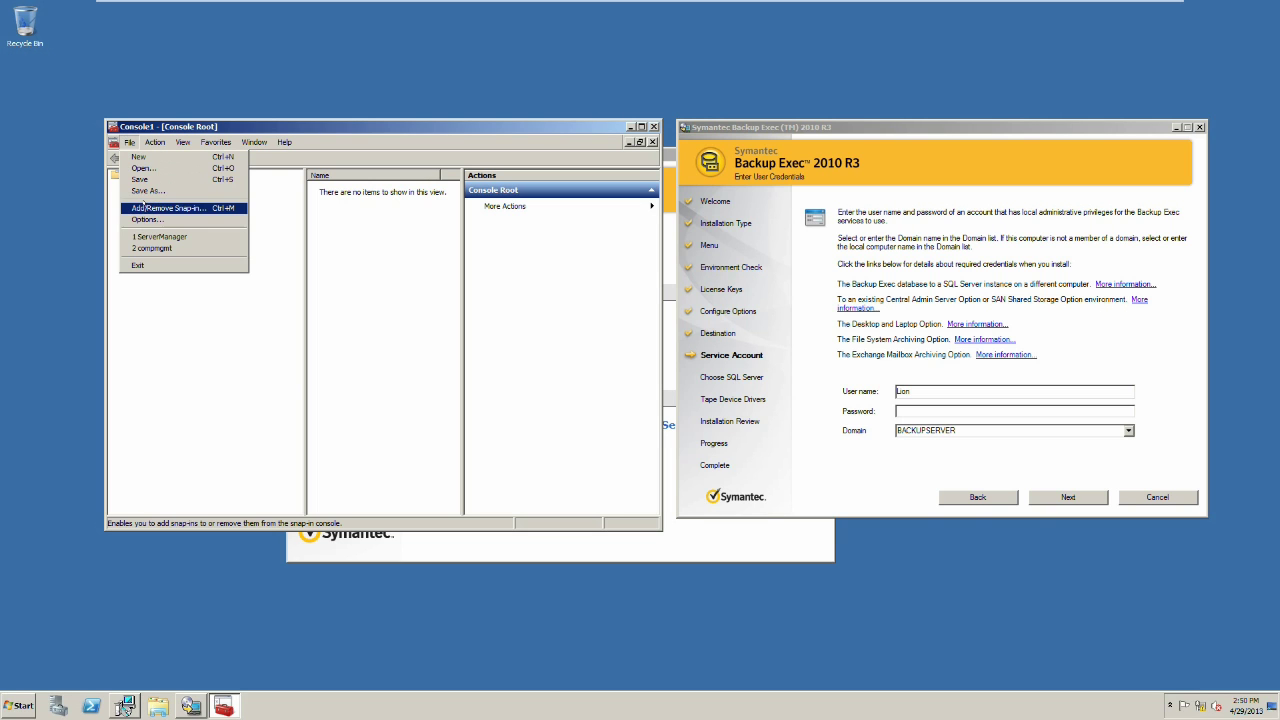
click(144, 207)
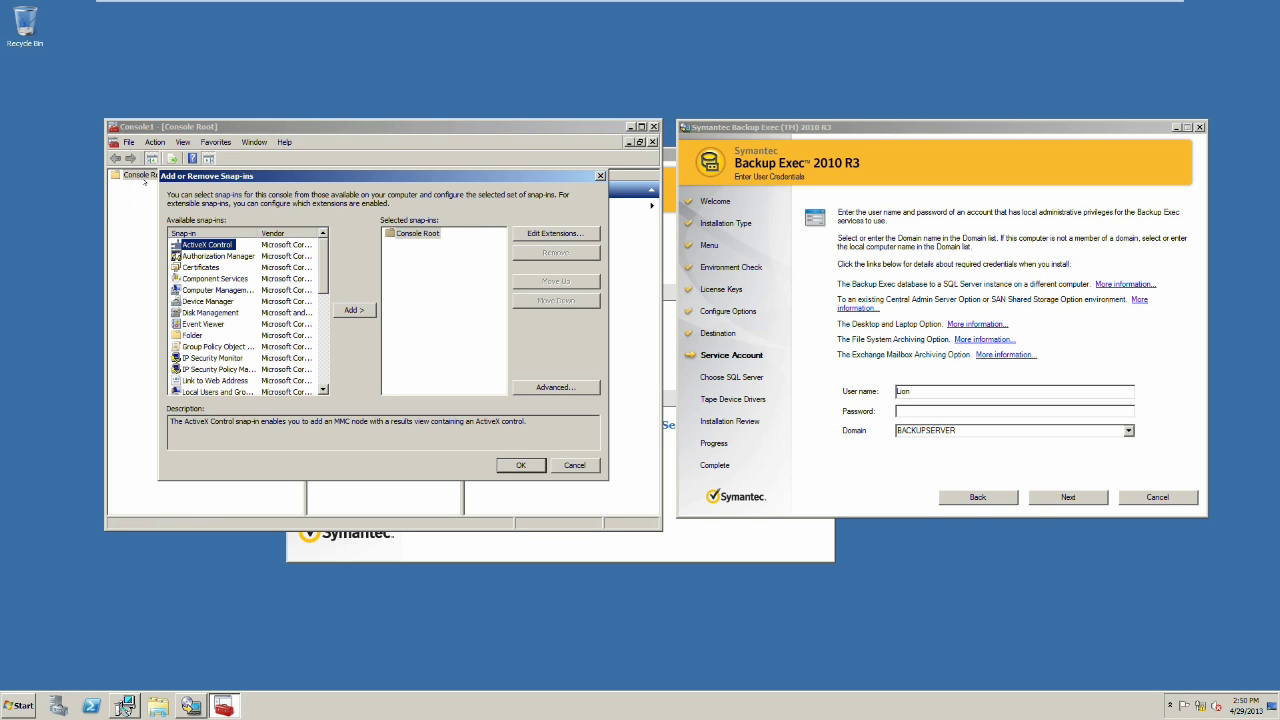
scroll(320, 270, down, 3)
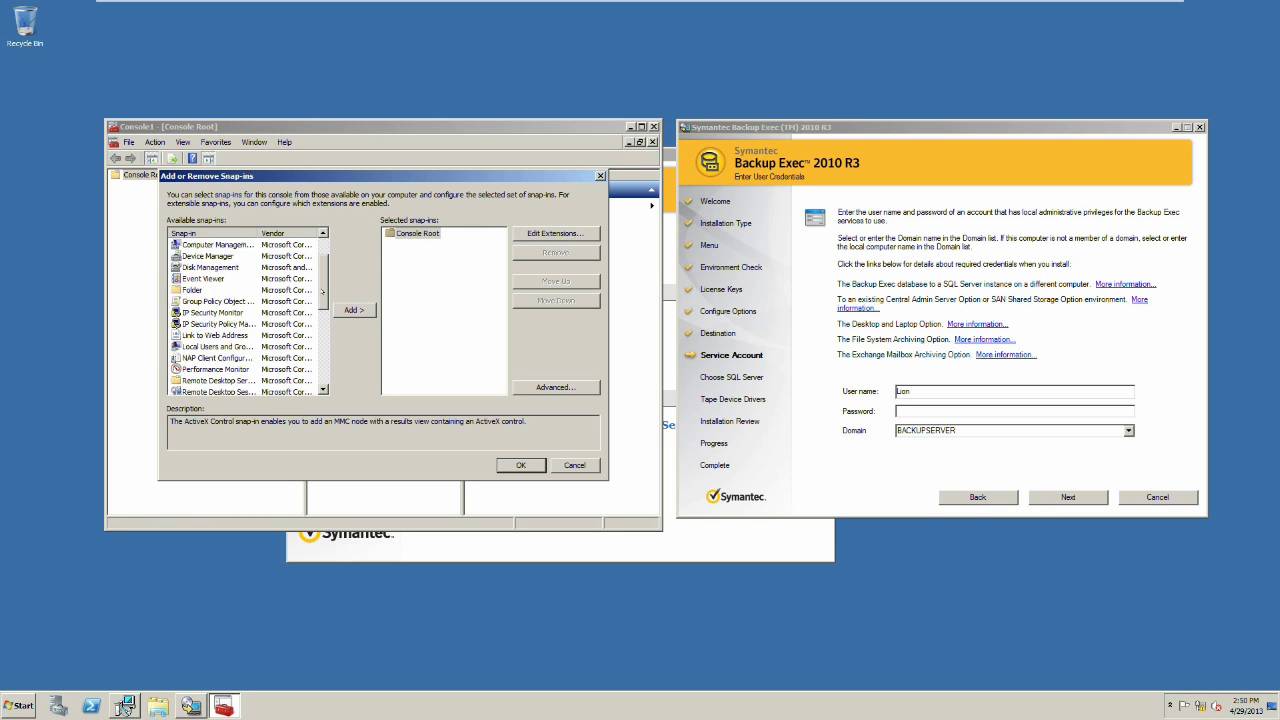
mouse_move(322, 313)
mouse_down()
mouse_move(324, 333)
mouse_move(324, 318)
mouse_up()
click(215, 278)
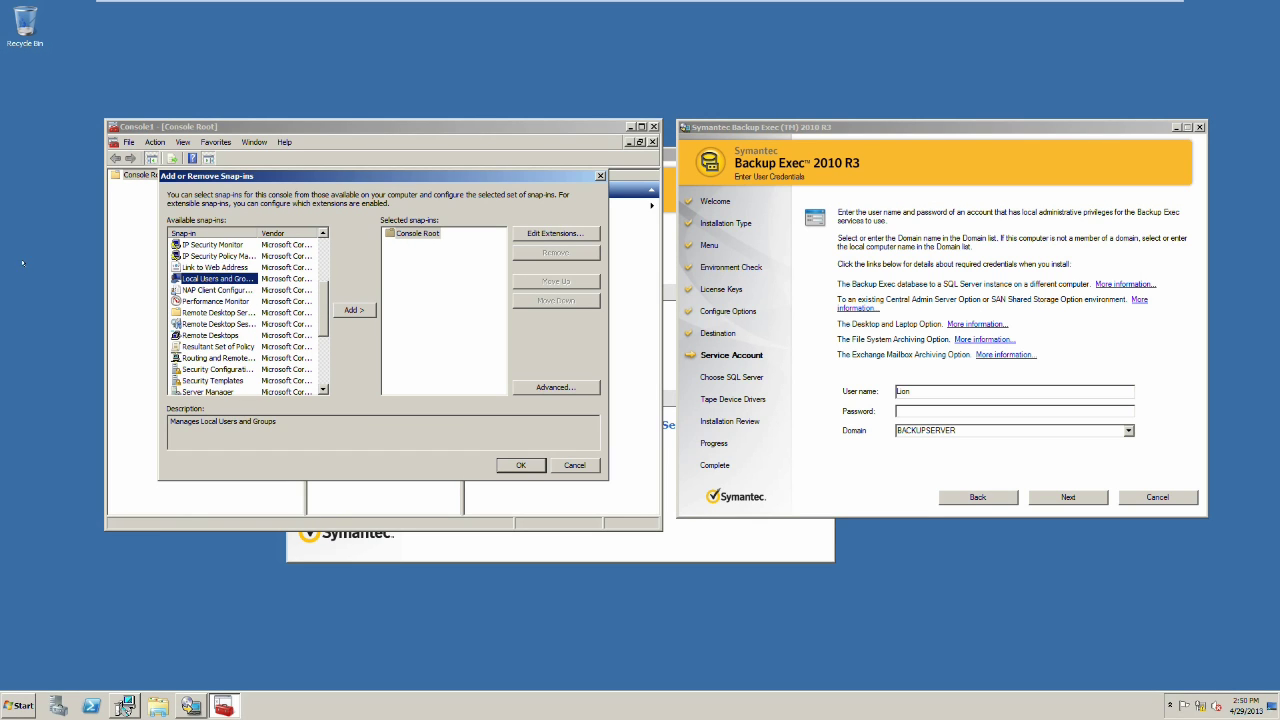
click(353, 310)
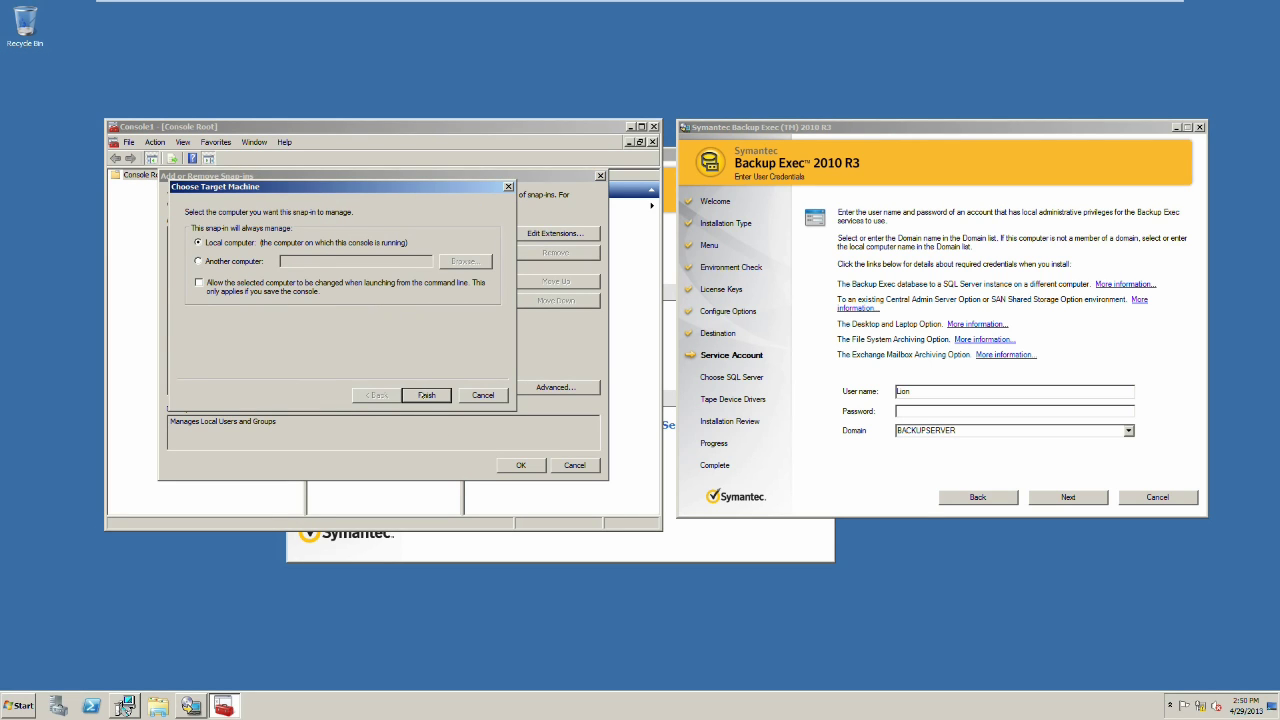
click(426, 395)
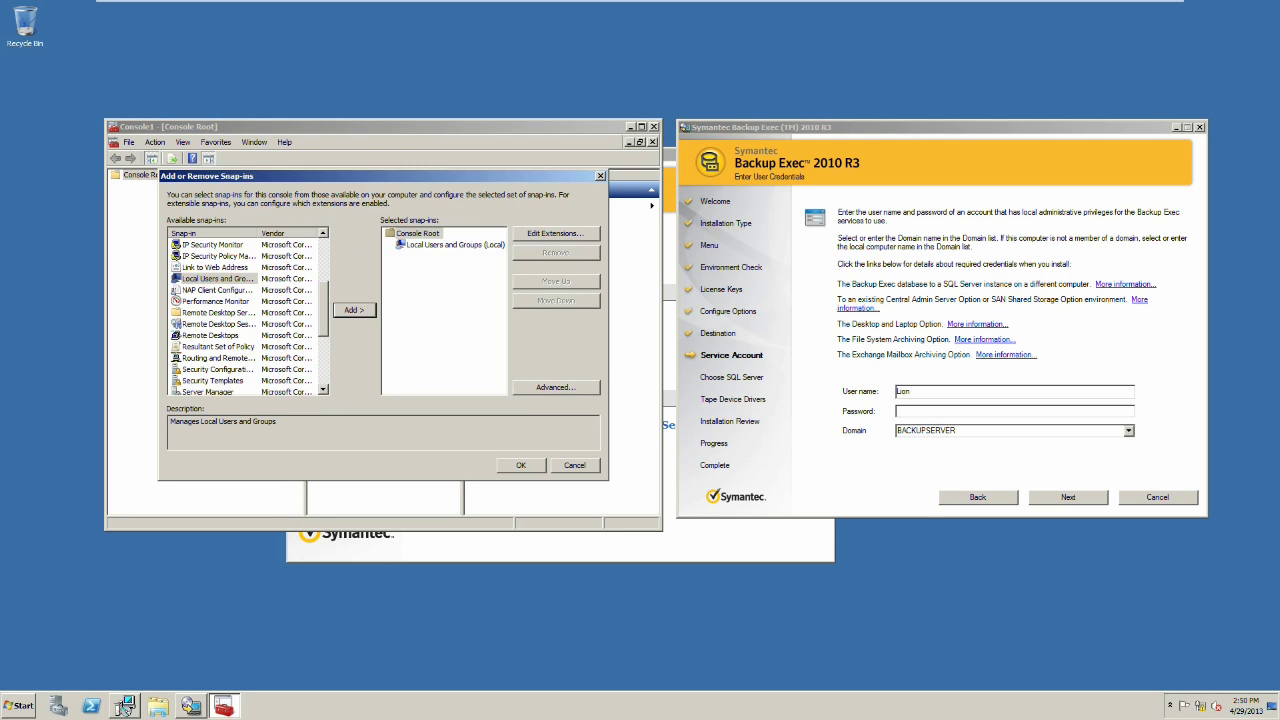
click(519, 465)
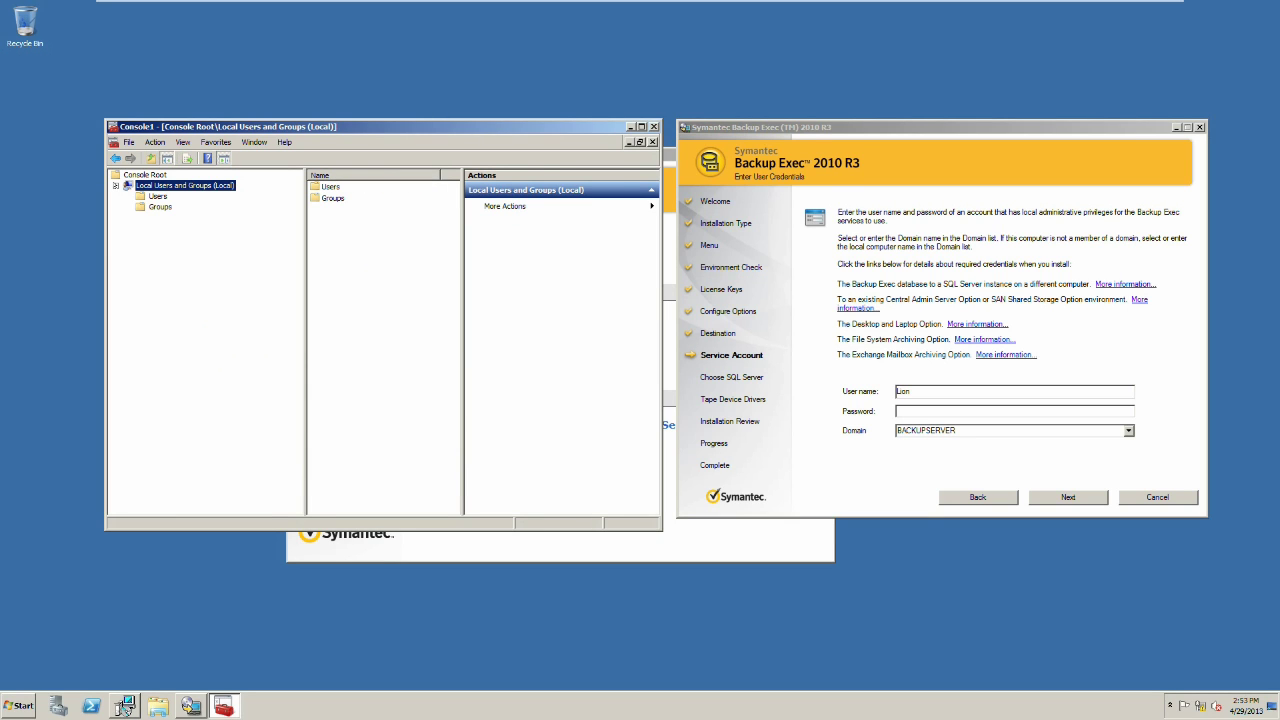
Step: Open the properties of the local Administrators group
key(Down)
key(Down)
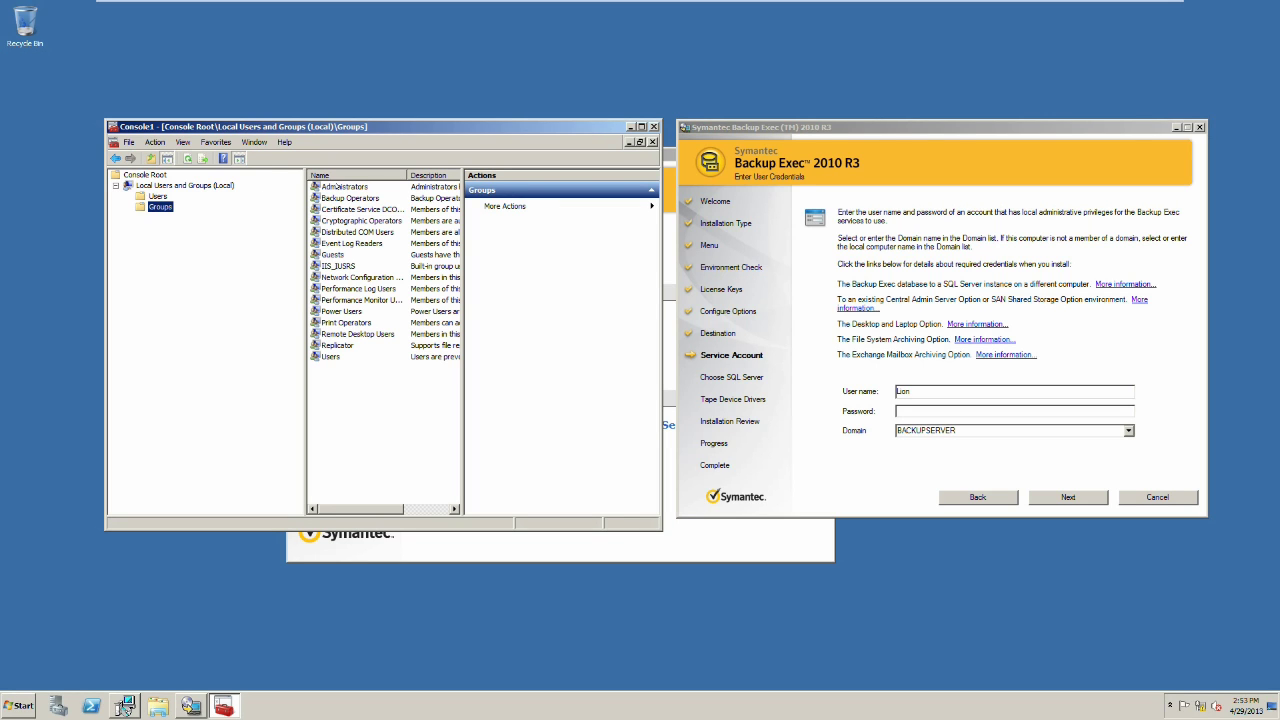
double_click(332, 186)
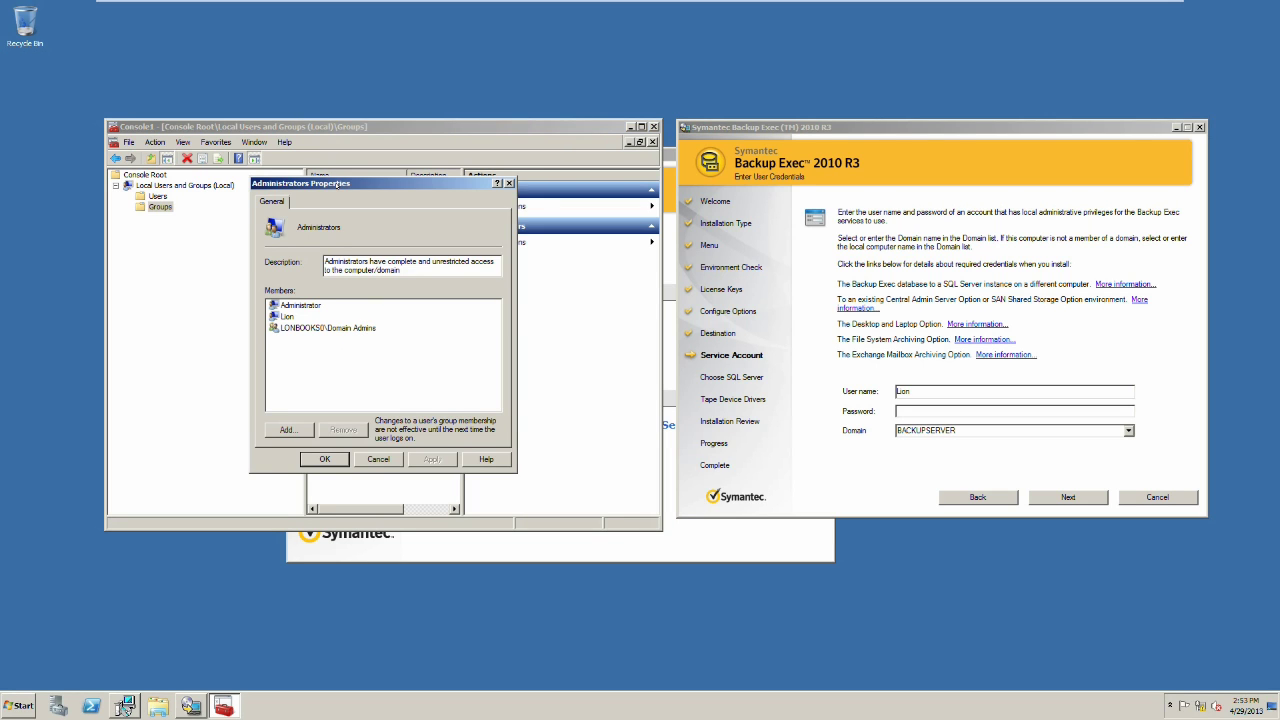
drag(337, 186, 361, 181)
Step: Add the Backup Exec domain service account to Administrators, verifying it with domain administrator credentials, and apply
click(311, 425)
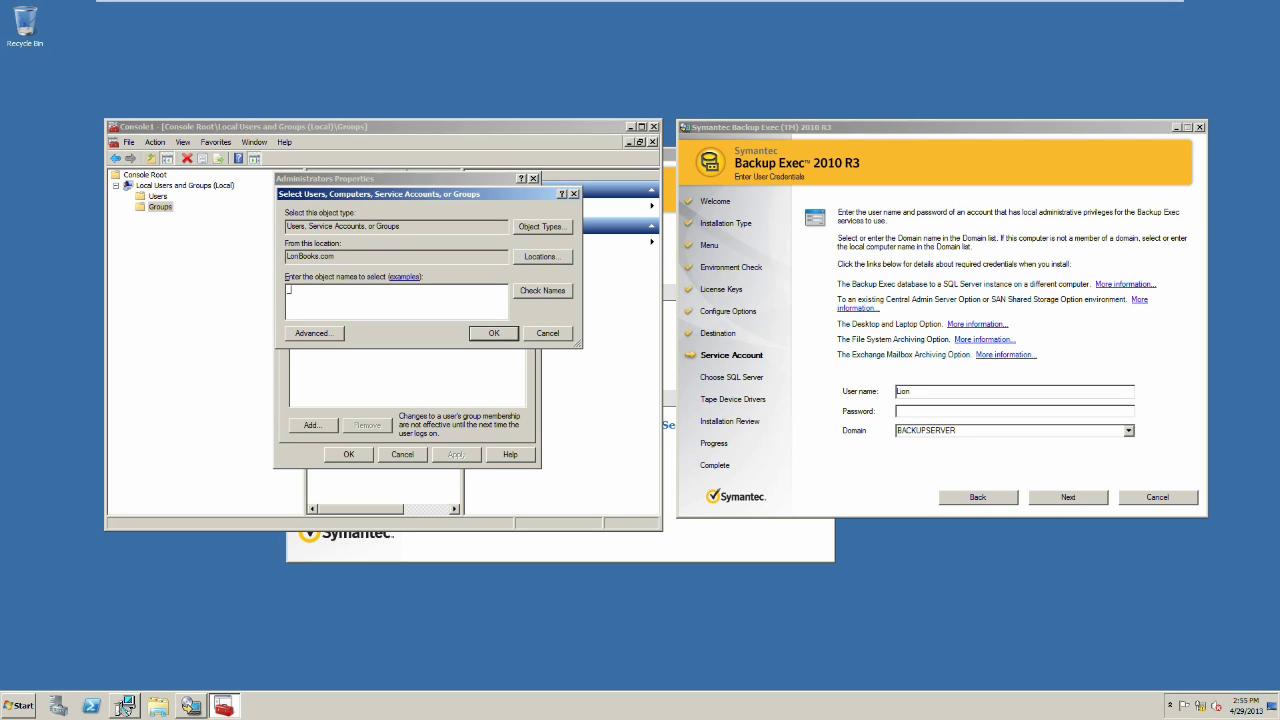
text(_back)
click(529, 294)
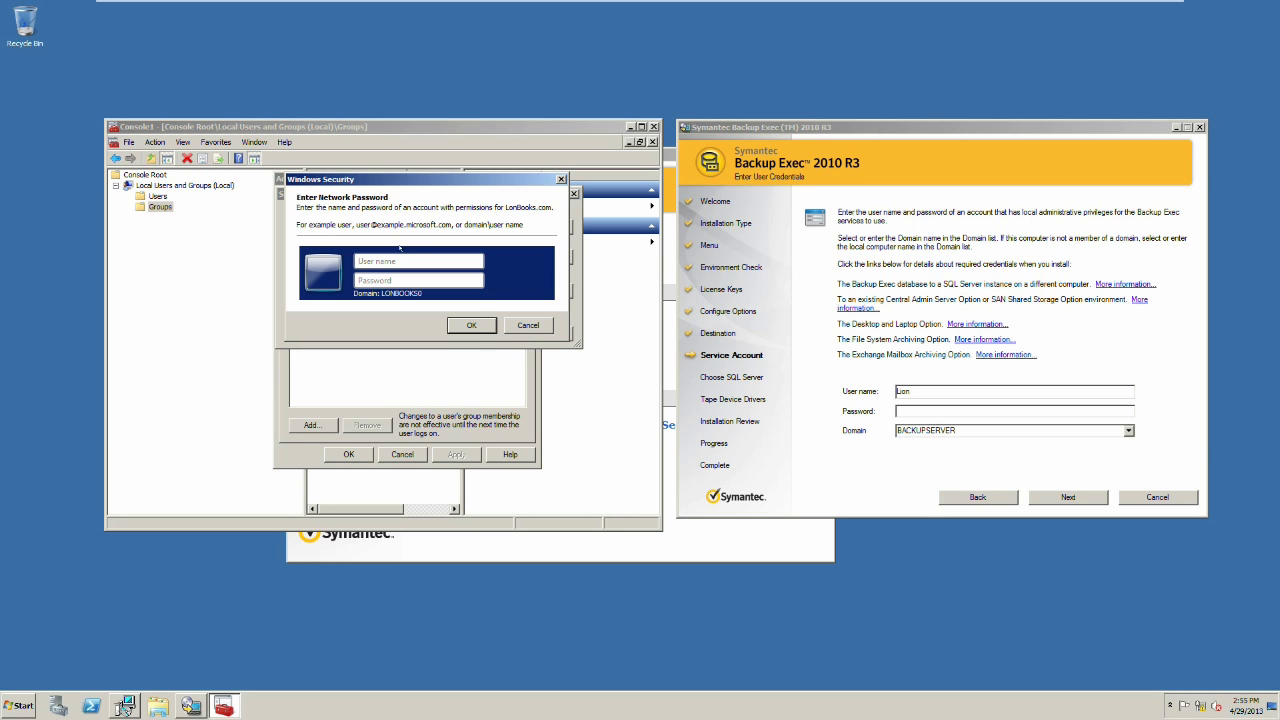
text(administrator)
key(Tab)
text(••••••••)
click(463, 327)
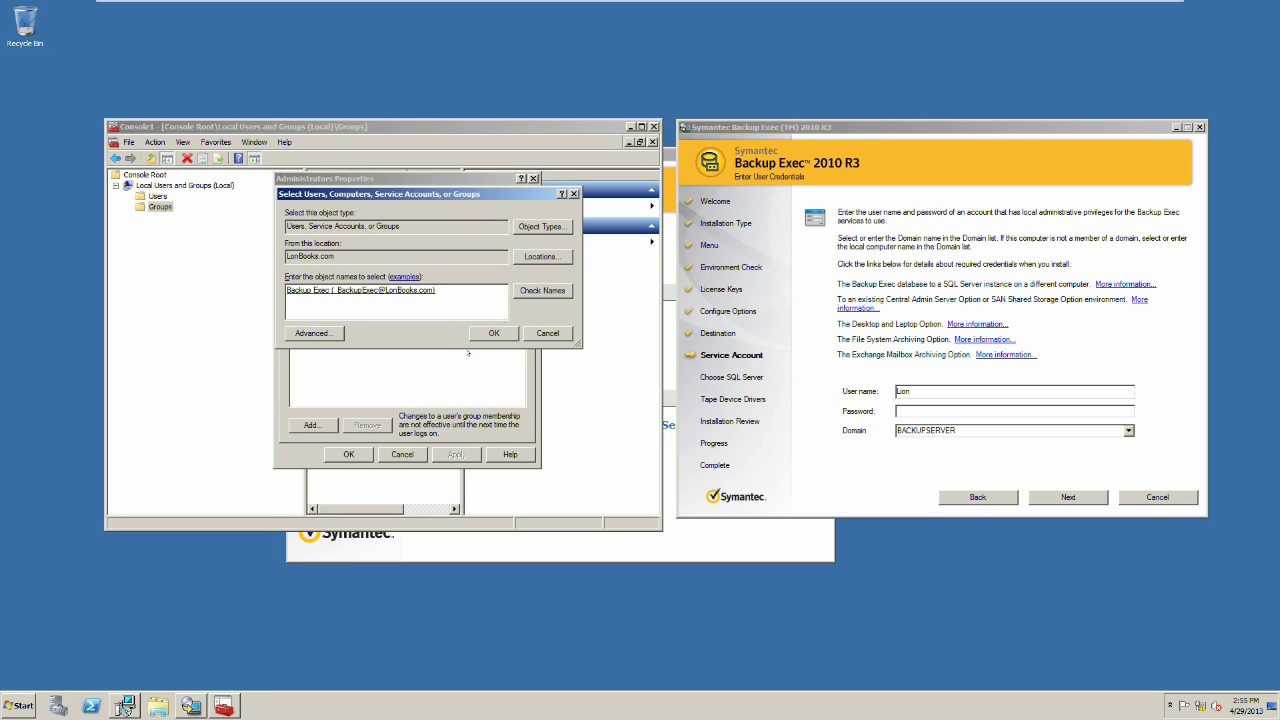
click(490, 333)
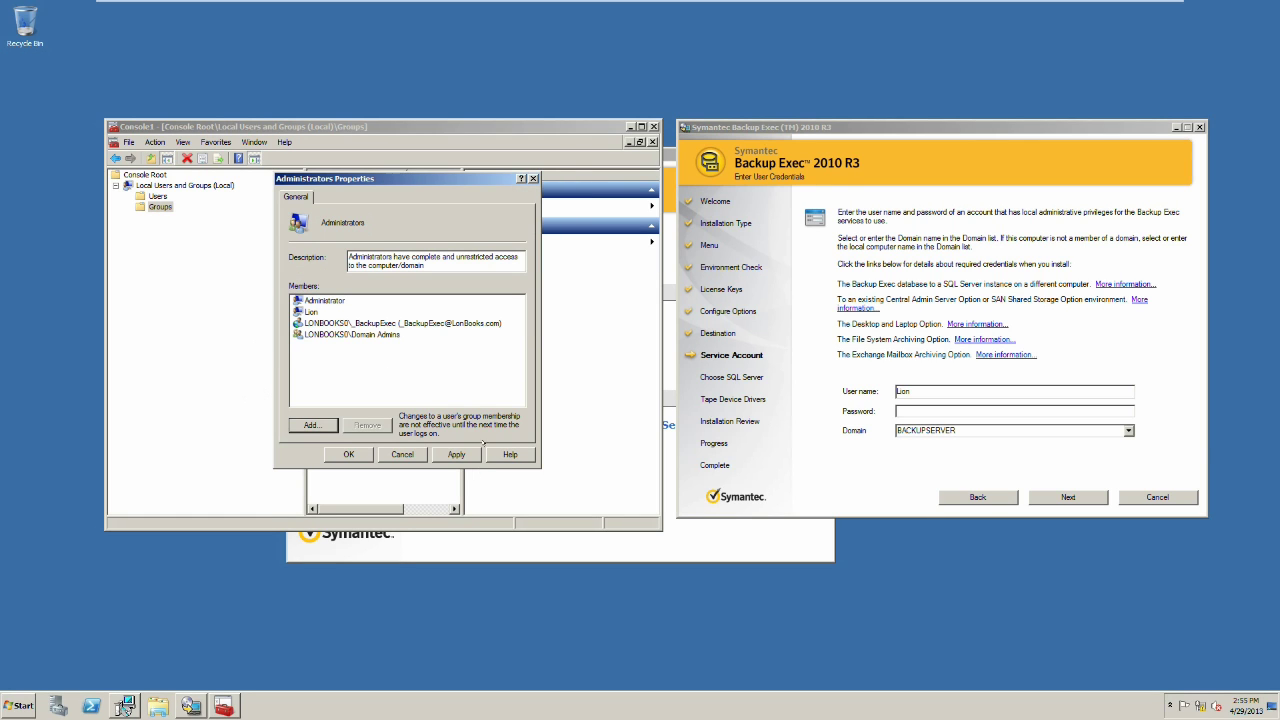
click(456, 455)
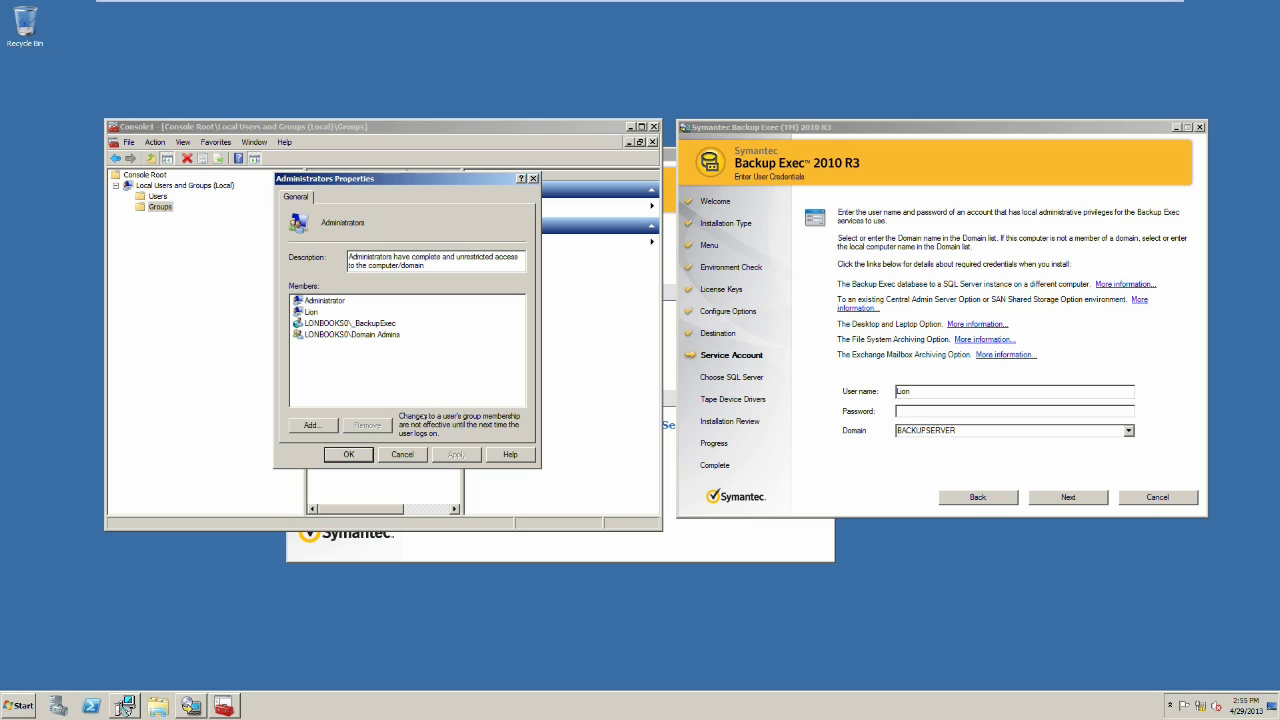
Step: In the installer's Service Account step, replace the user name with the service account and enter its password
click(349, 455)
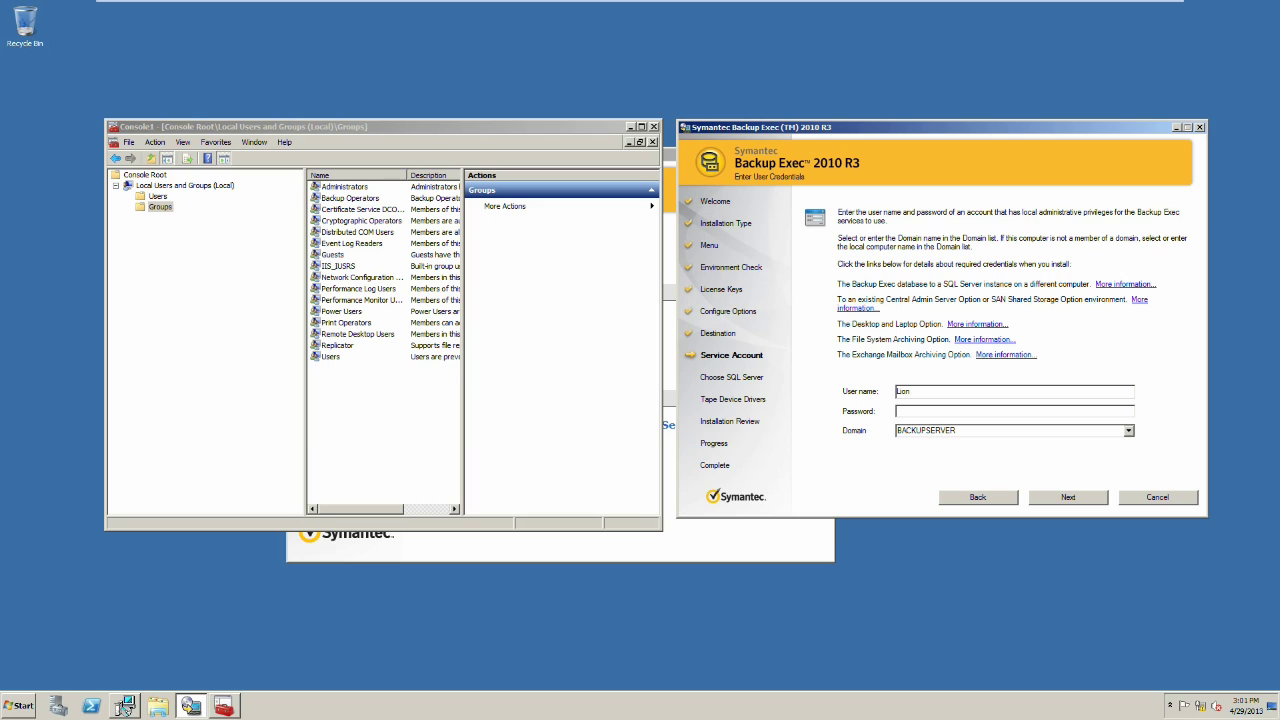
double_click(930, 393)
key(BackSpace)
text(BackupExPs)
text(••)
click(1058, 493)
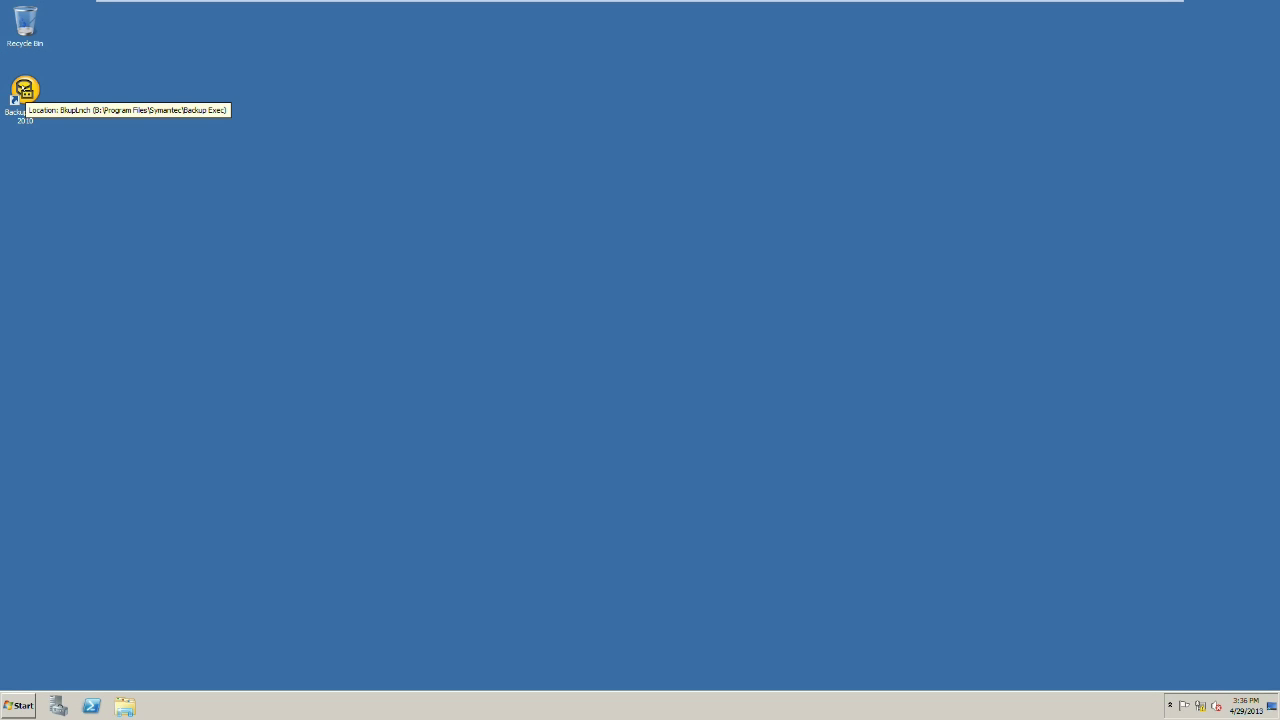
Step: Launch Backup Exec 2010 from its desktop shortcut and show the Home page
double_click(25, 92)
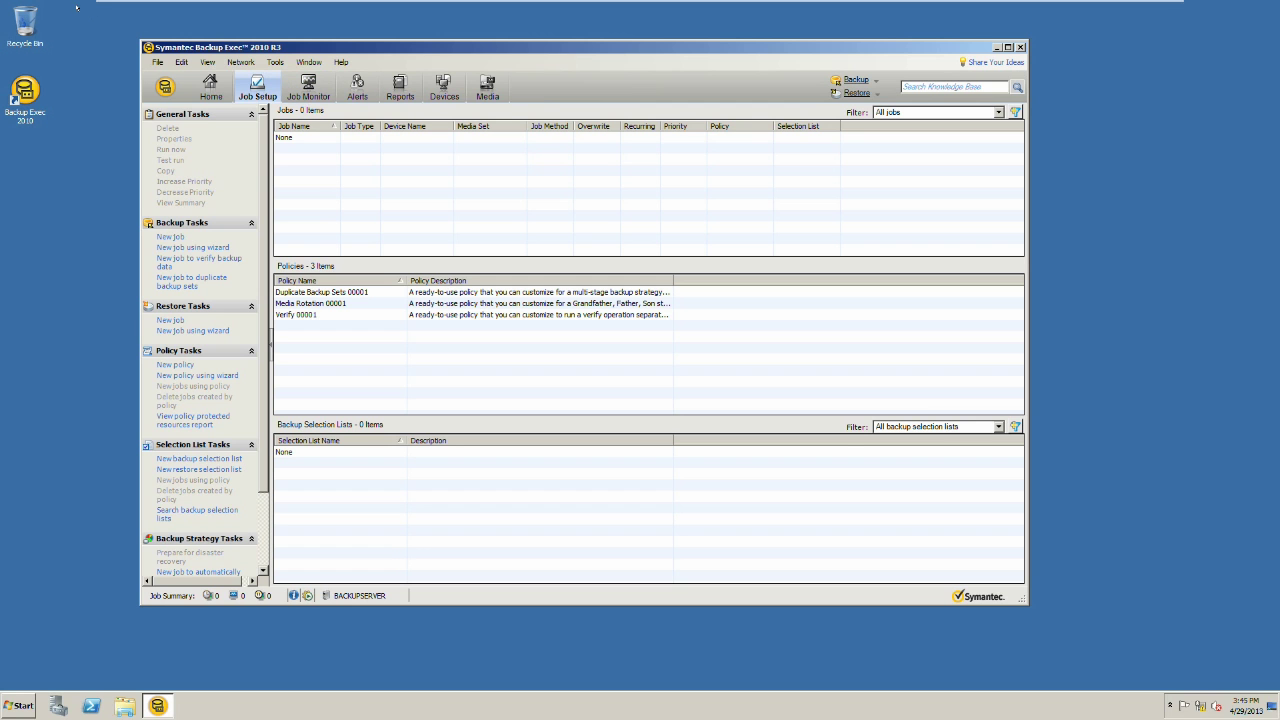
click(211, 88)
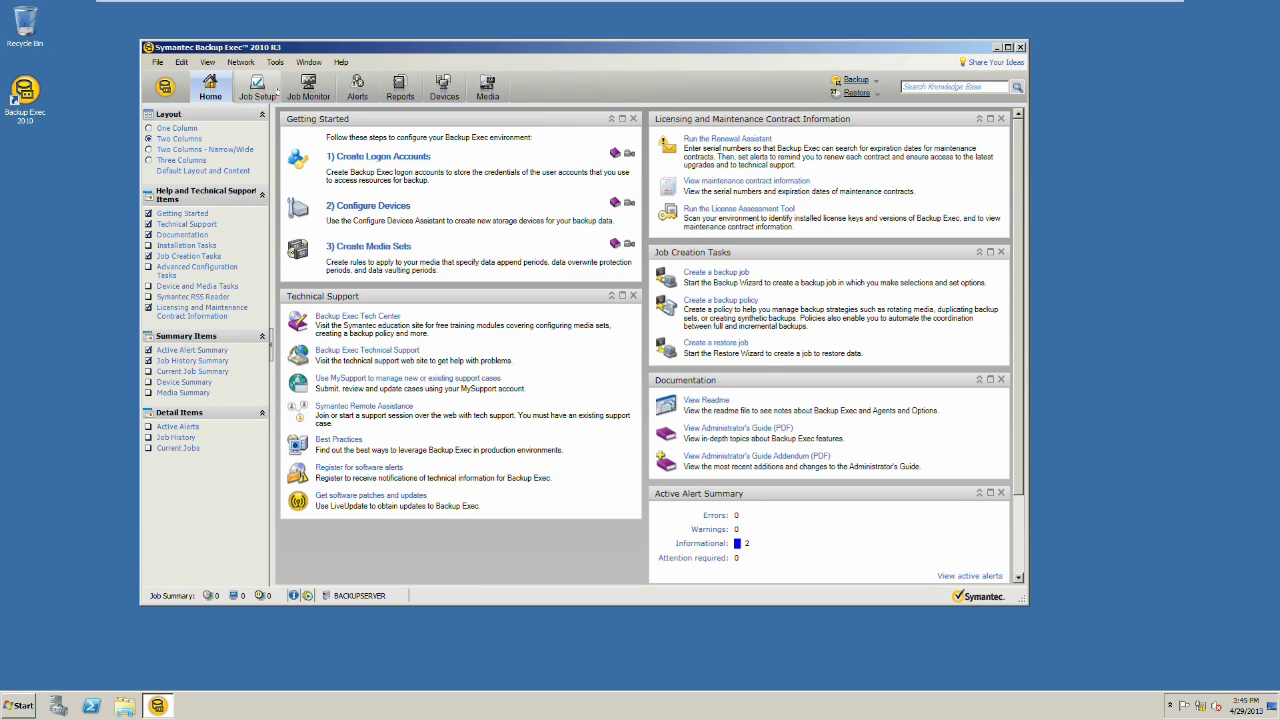
Step: Switch from the Devices view to the Media view listing the media sets
click(444, 88)
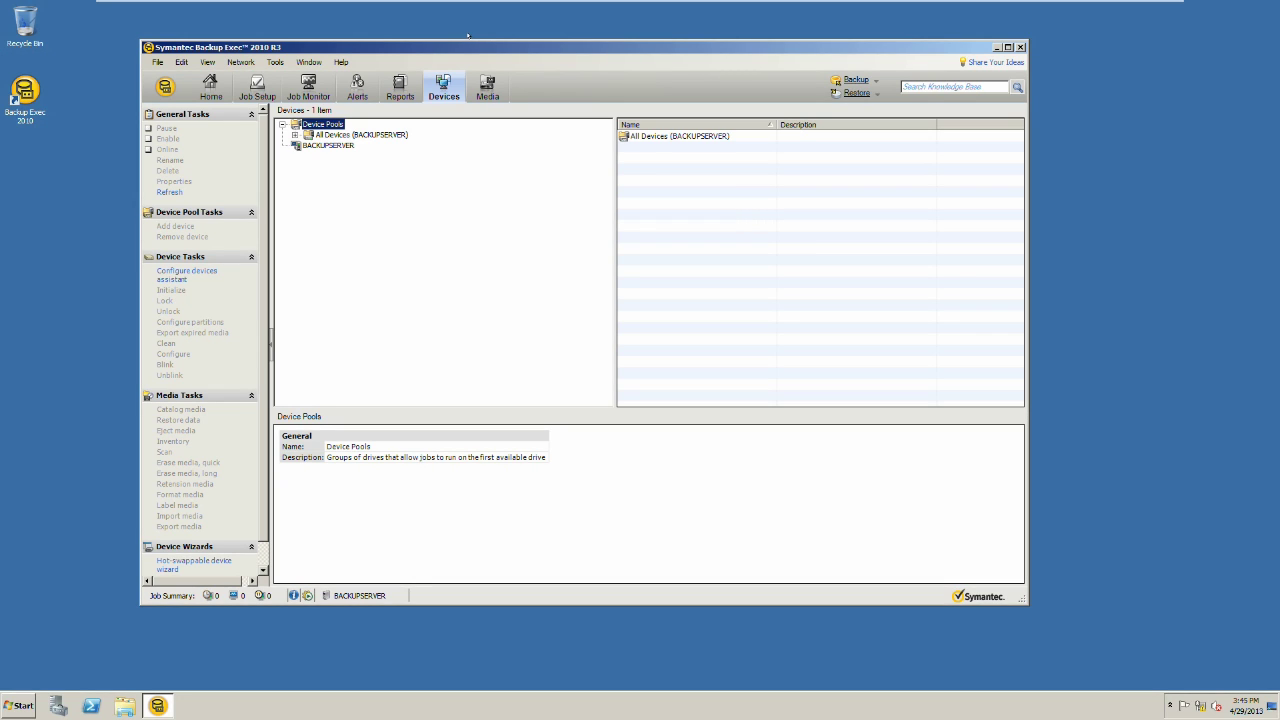
click(485, 87)
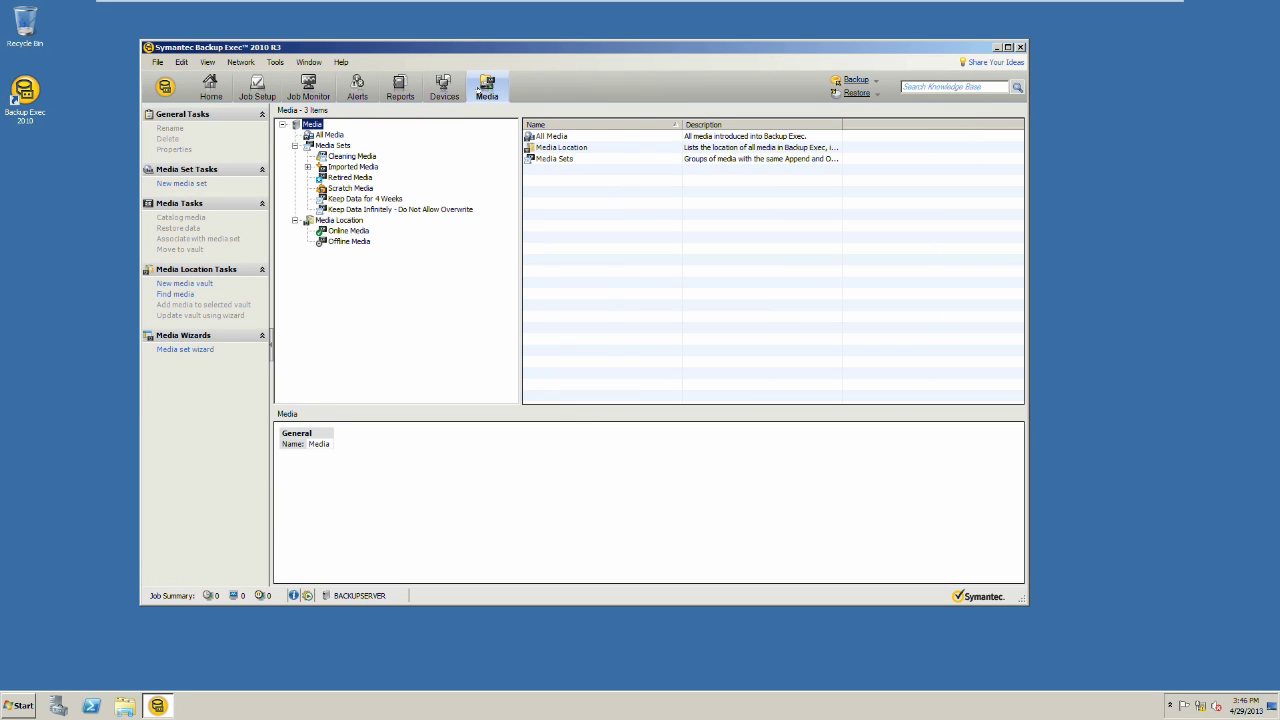